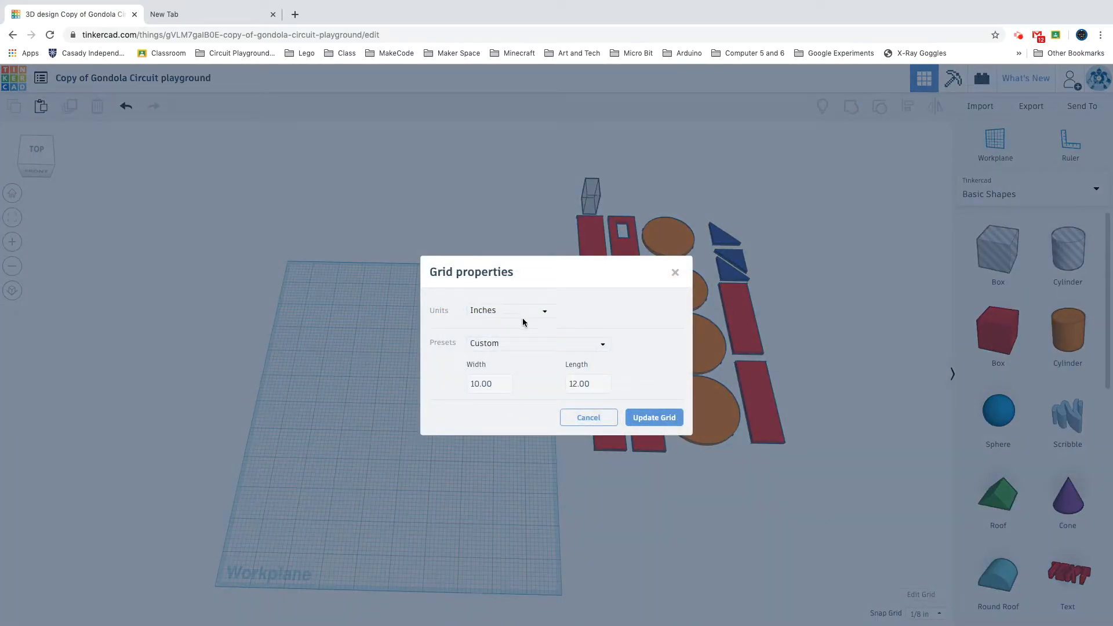
- Close the grid properties unchanged and place a ruler near the front-left corner of the workplane
click(675, 273)
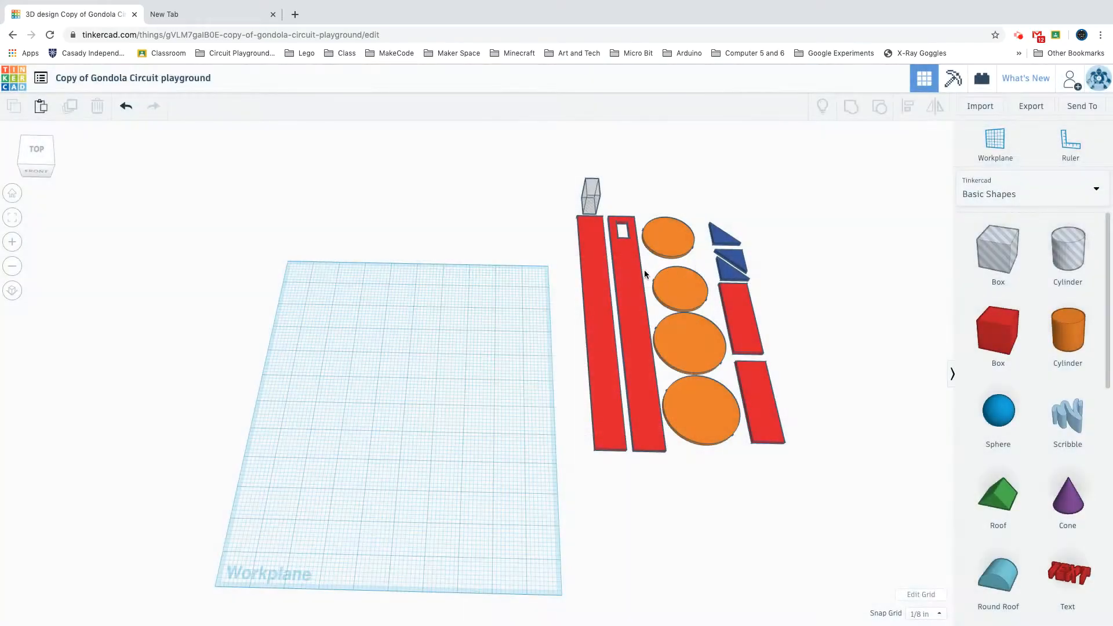
click(1070, 144)
click(509, 455)
click(256, 551)
right_drag(502, 467, 484, 453)
- Add a solid red box to the workplane and set its height to 0.1 inch
drag(997, 334, 353, 409)
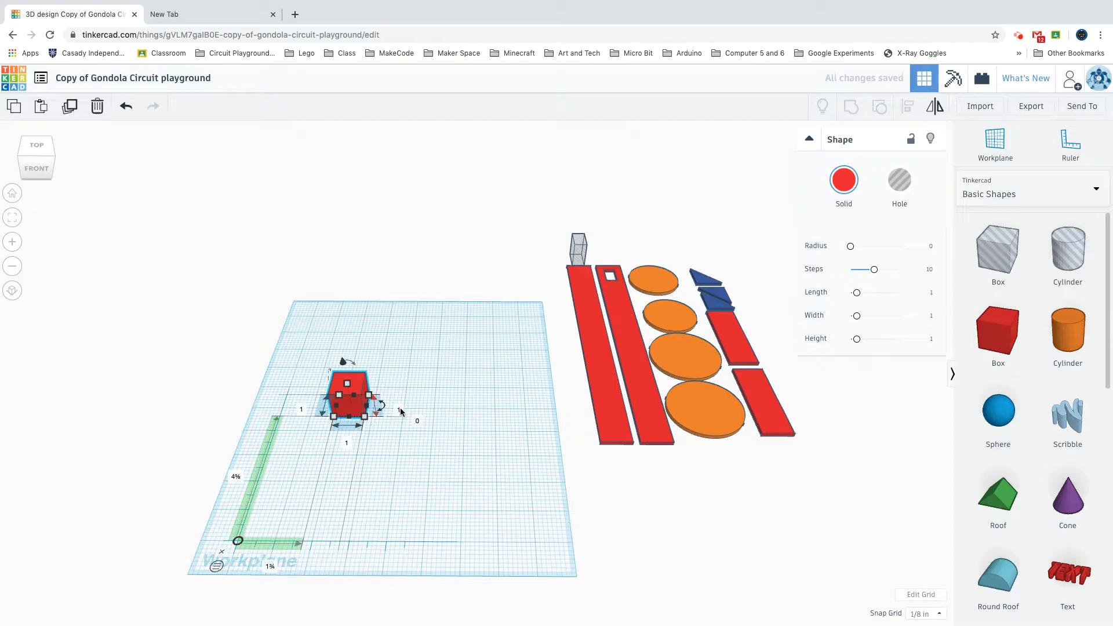
mouse_move(459, 373)
right_down()
mouse_move(461, 419)
mouse_move(445, 373)
right_up()
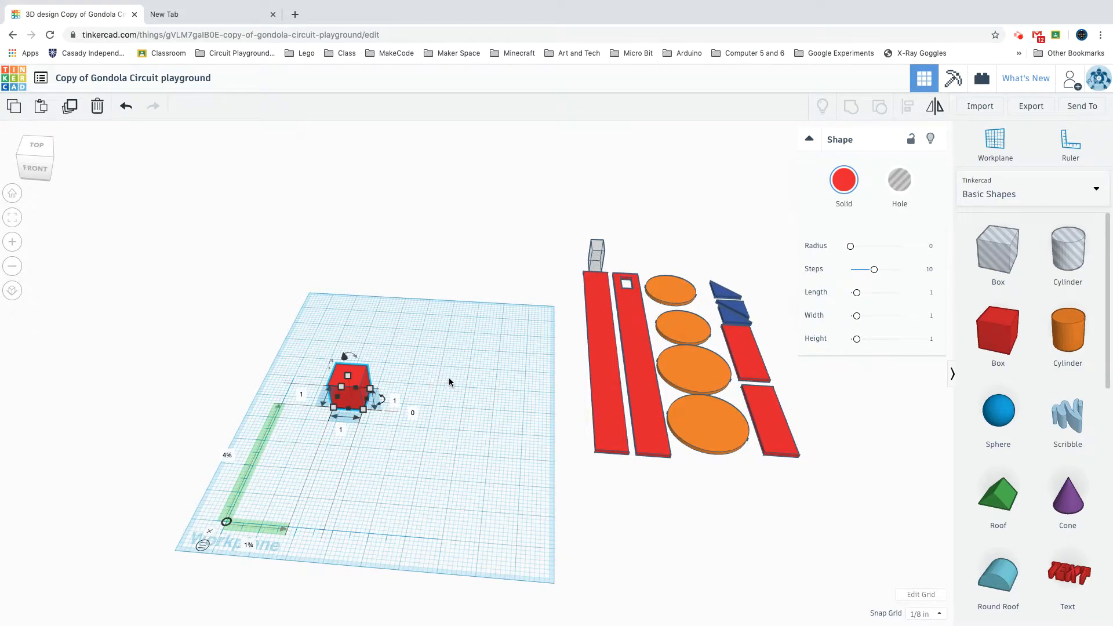
click(395, 402)
text(.1)
key(Return)
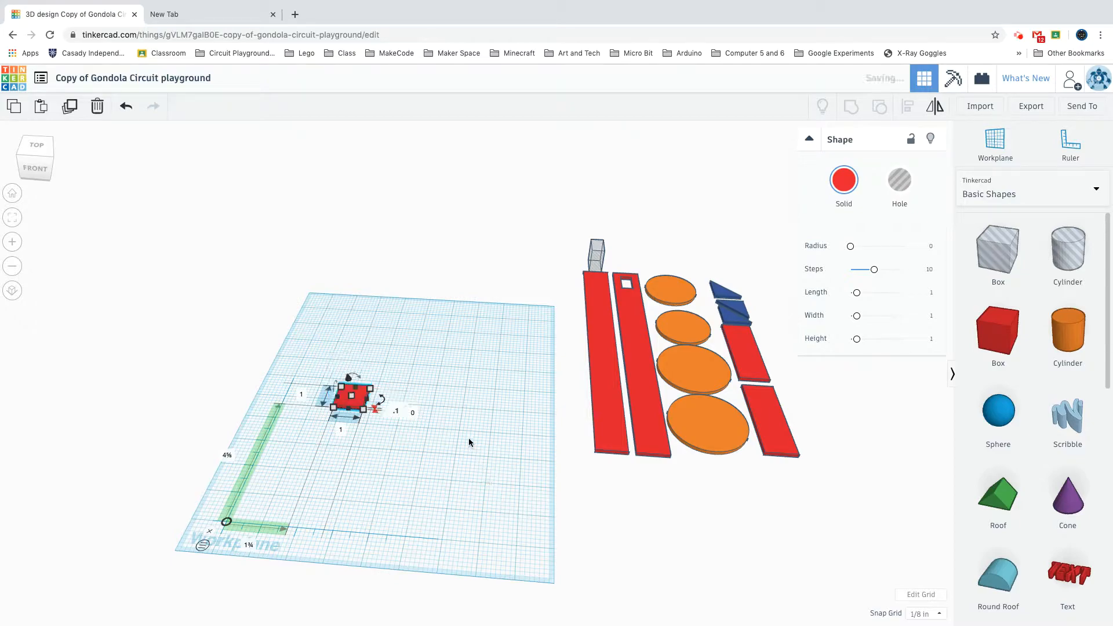
right_drag(453, 379, 465, 382)
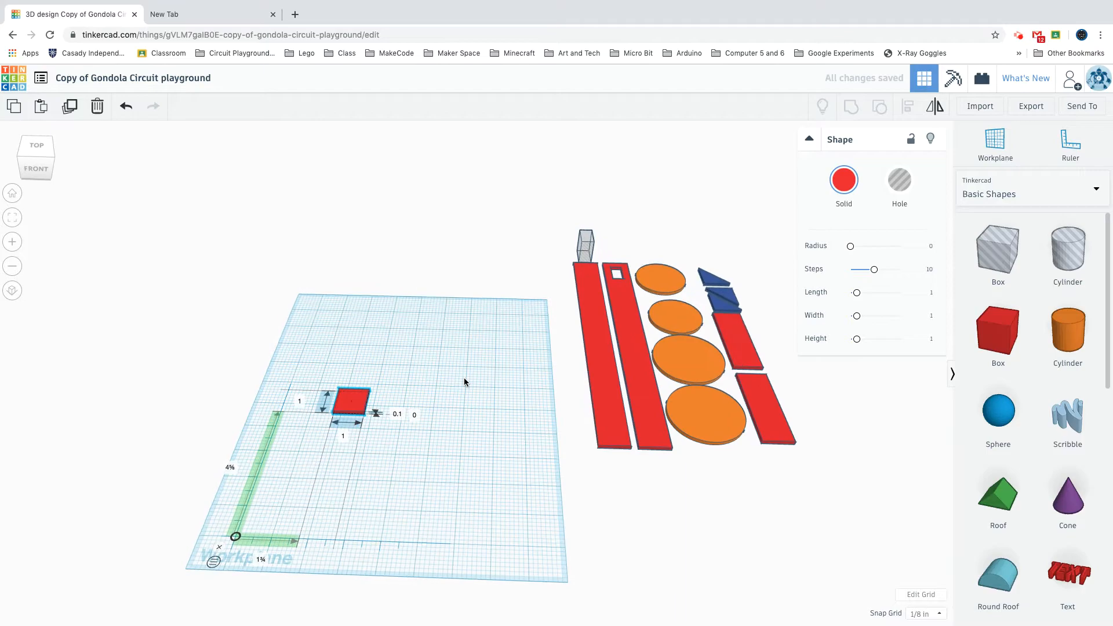
click(345, 437)
click(299, 402)
click(449, 410)
click(443, 392)
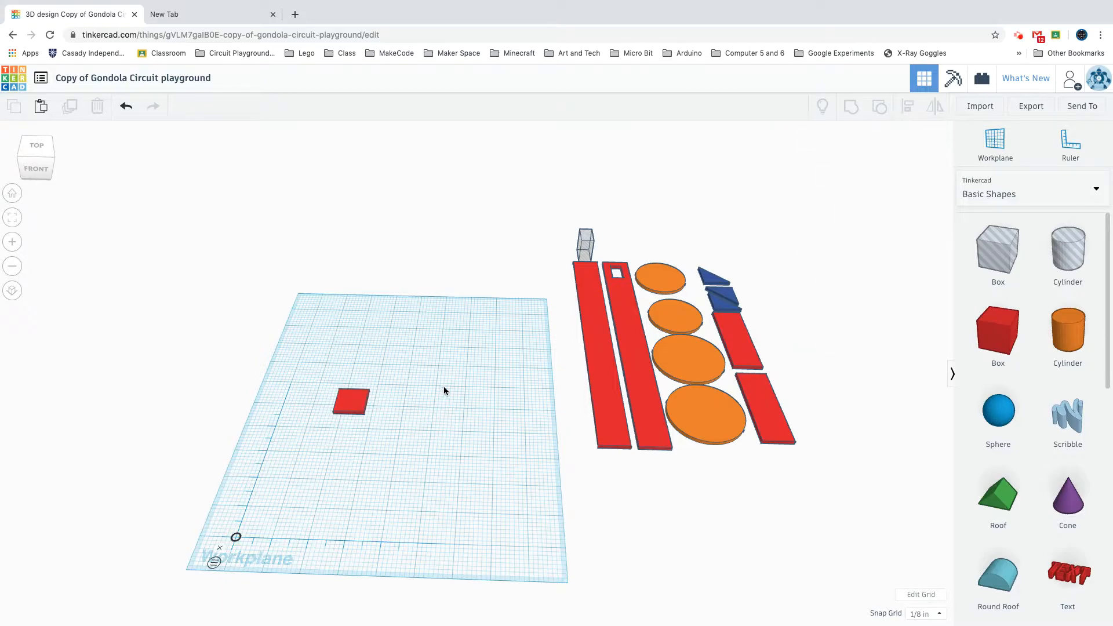
- Move the plain long red strip onto the workplane next to the ruler and delete the small red square
click(611, 406)
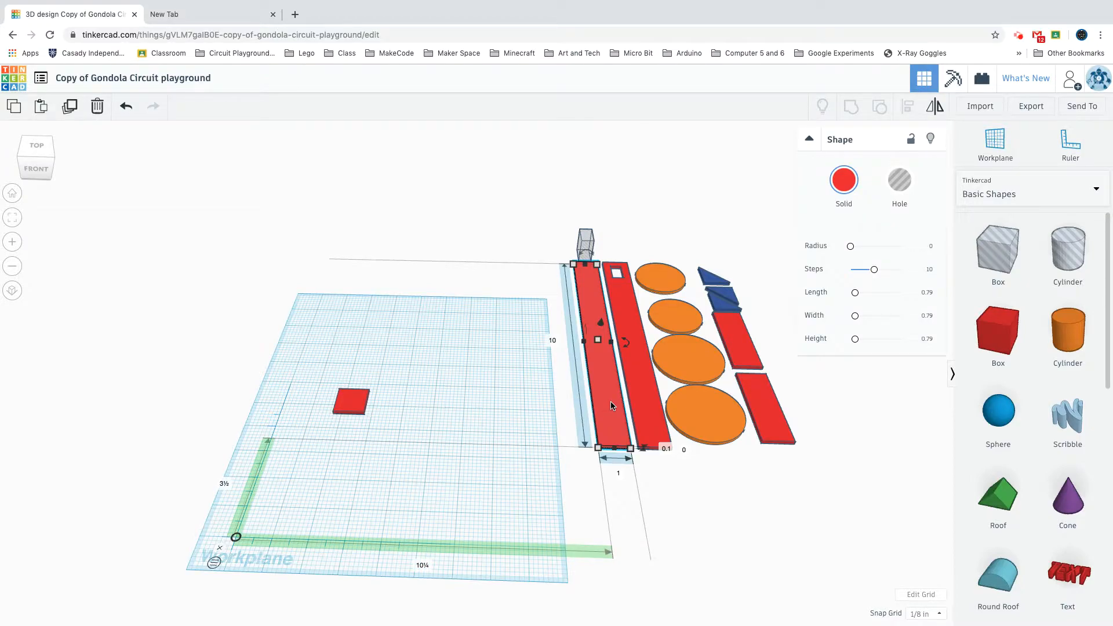
drag(611, 405, 295, 461)
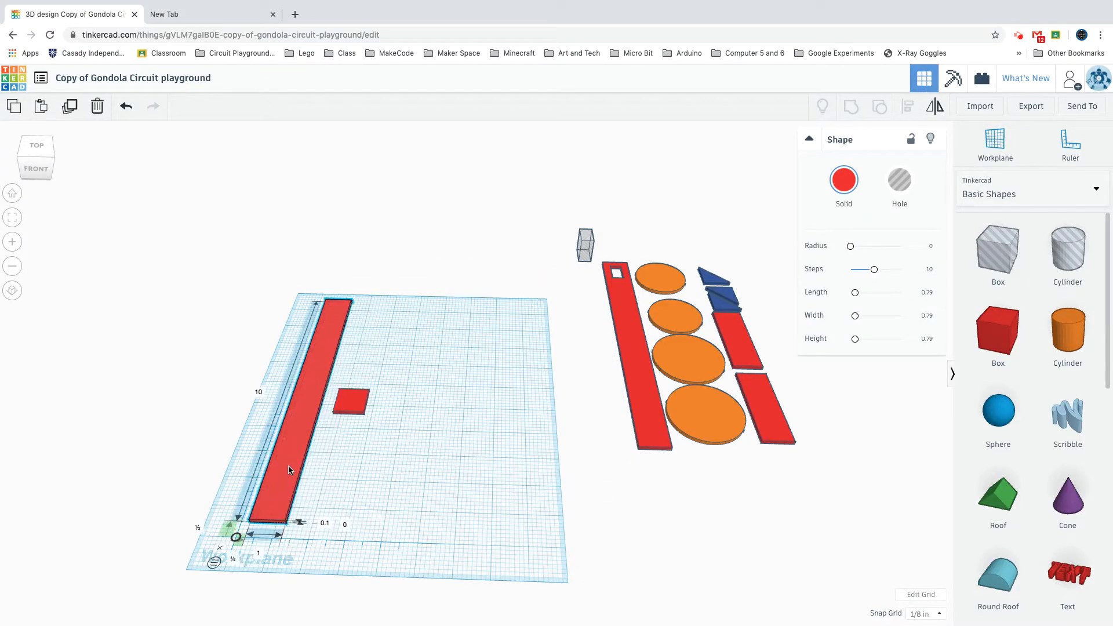
drag(342, 415, 443, 445)
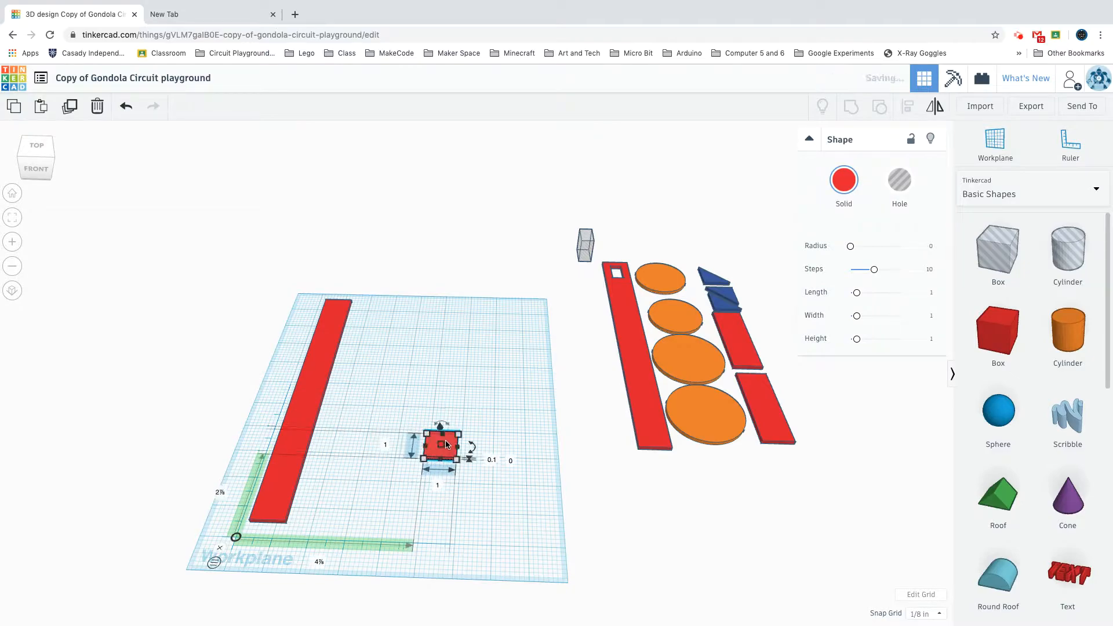
key(Delete)
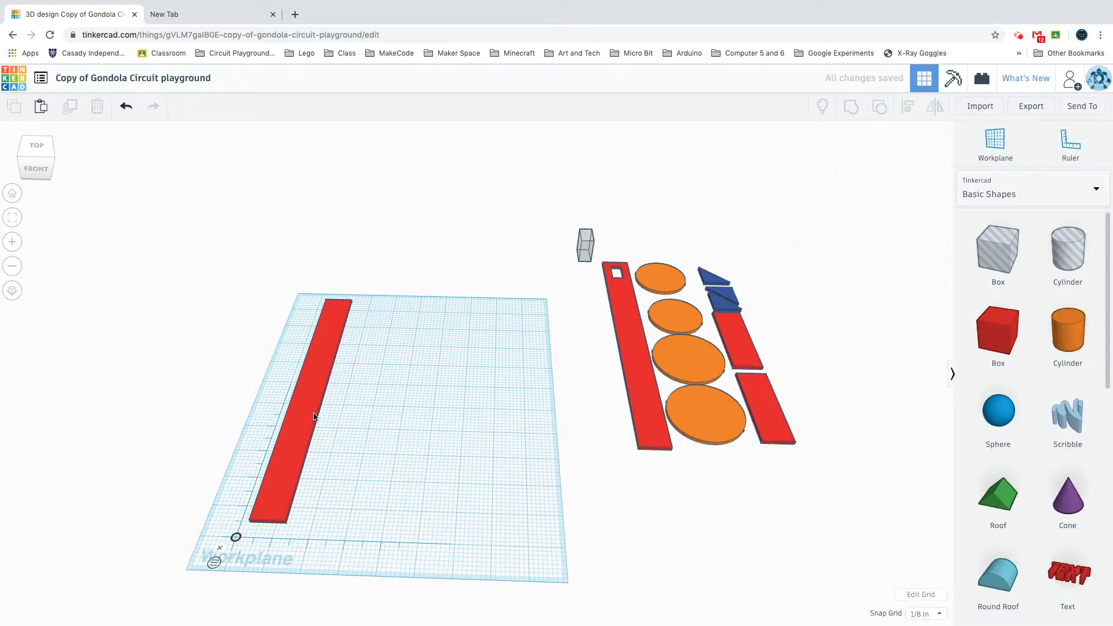
- Move the transparent hole box onto the far end of the red strip, 9 inches from the ruler origin
drag(587, 250, 385, 337)
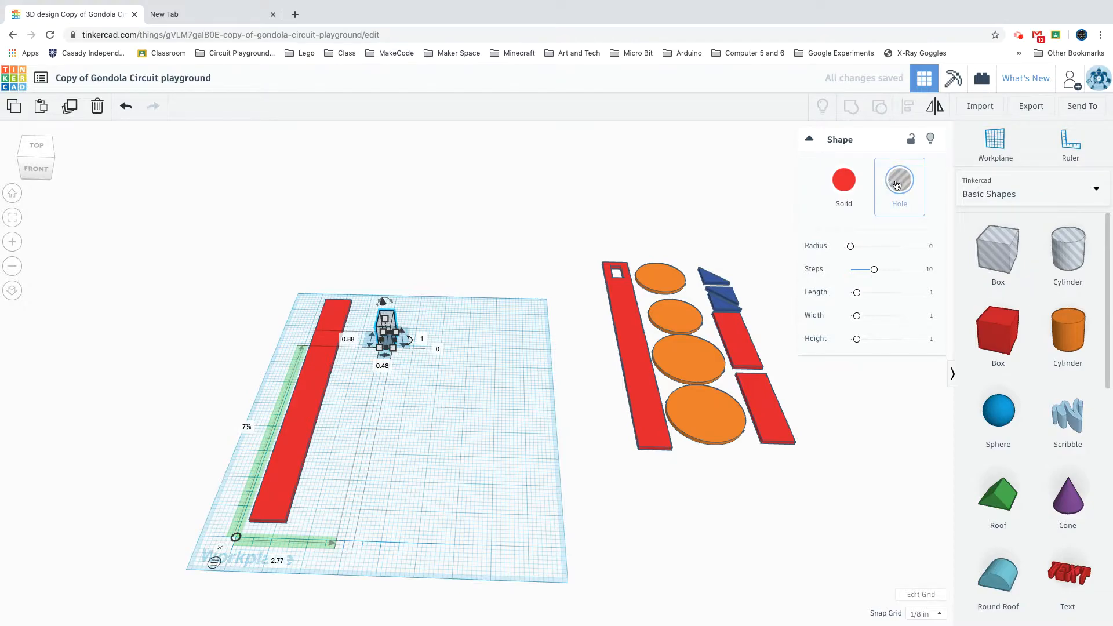
right_drag(519, 331, 487, 340)
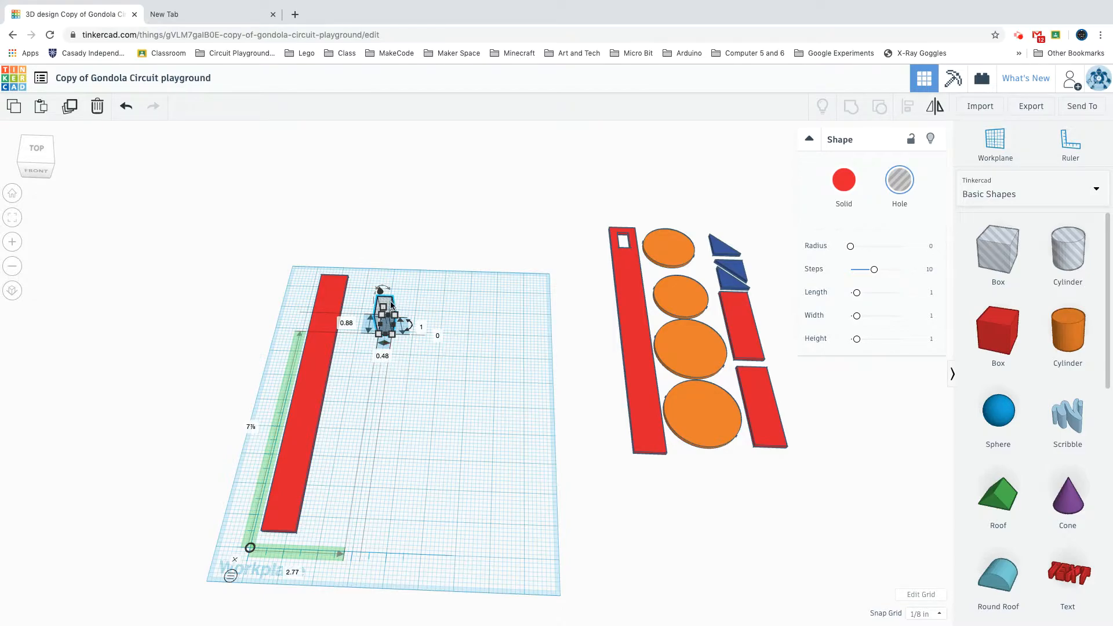
drag(392, 305, 334, 278)
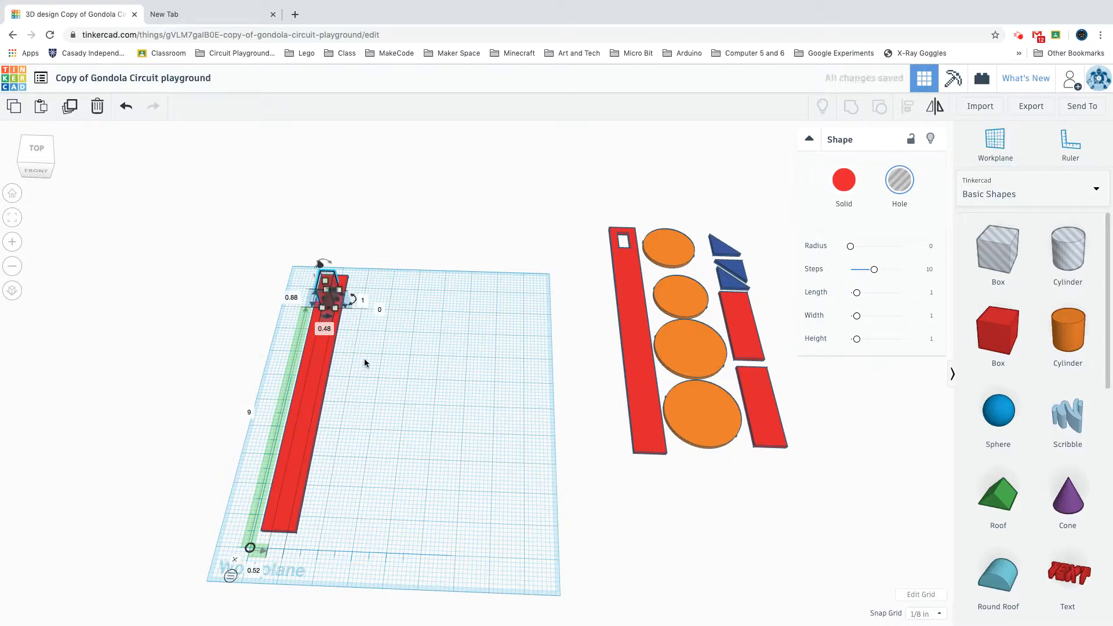
- Align the hole box with the red strip so it is centred across the strip's width
middle_drag(341, 358, 729, 389)
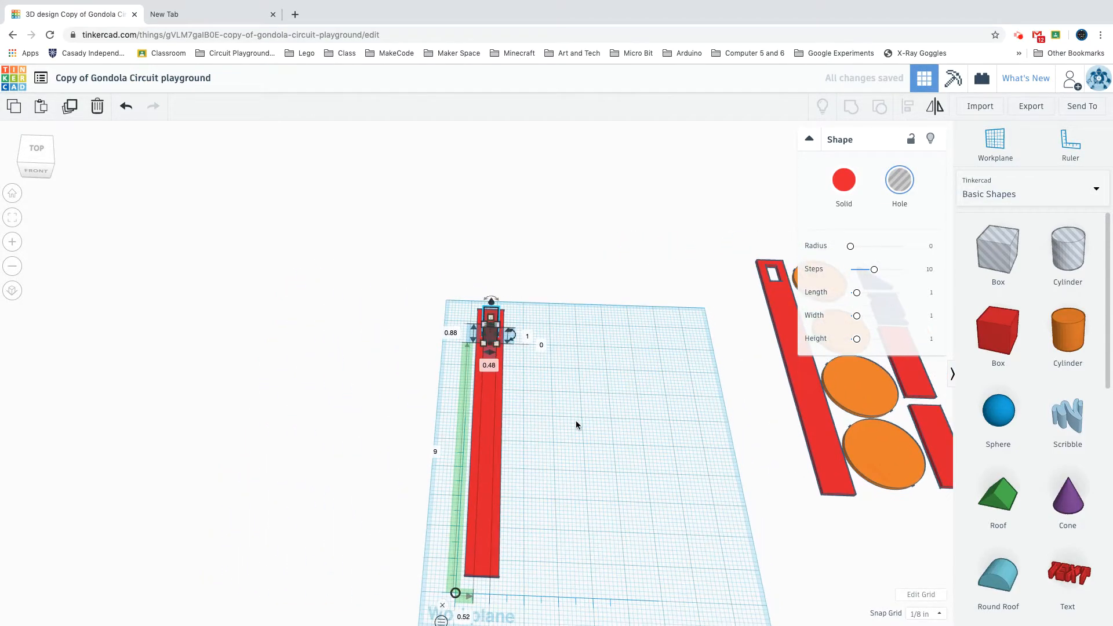
mouse_move(561, 395)
middle_down()
mouse_move(612, 472)
mouse_move(599, 412)
mouse_move(589, 437)
mouse_move(310, 455)
mouse_move(552, 378)
middle_up()
right_drag(534, 400, 545, 420)
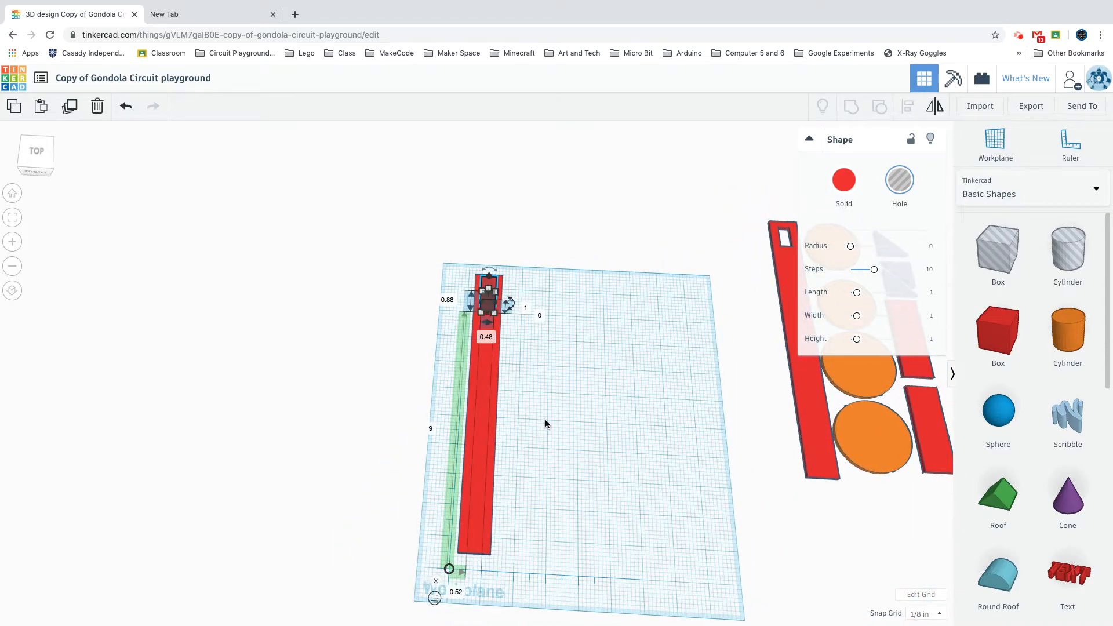
middle_drag(597, 299, 616, 395)
drag(465, 357, 540, 462)
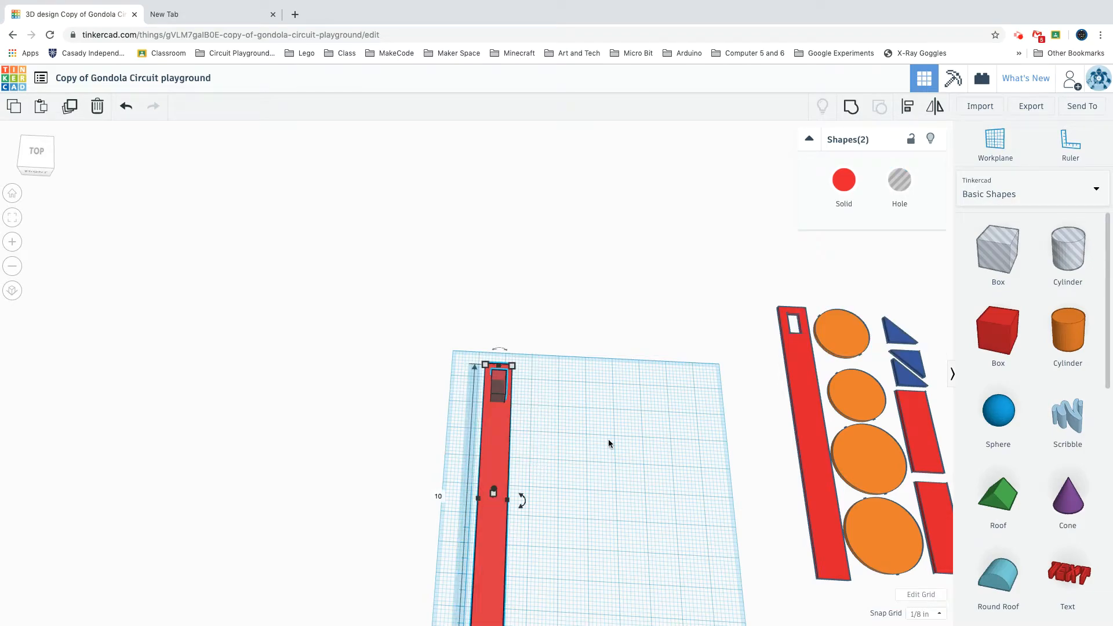
click(908, 108)
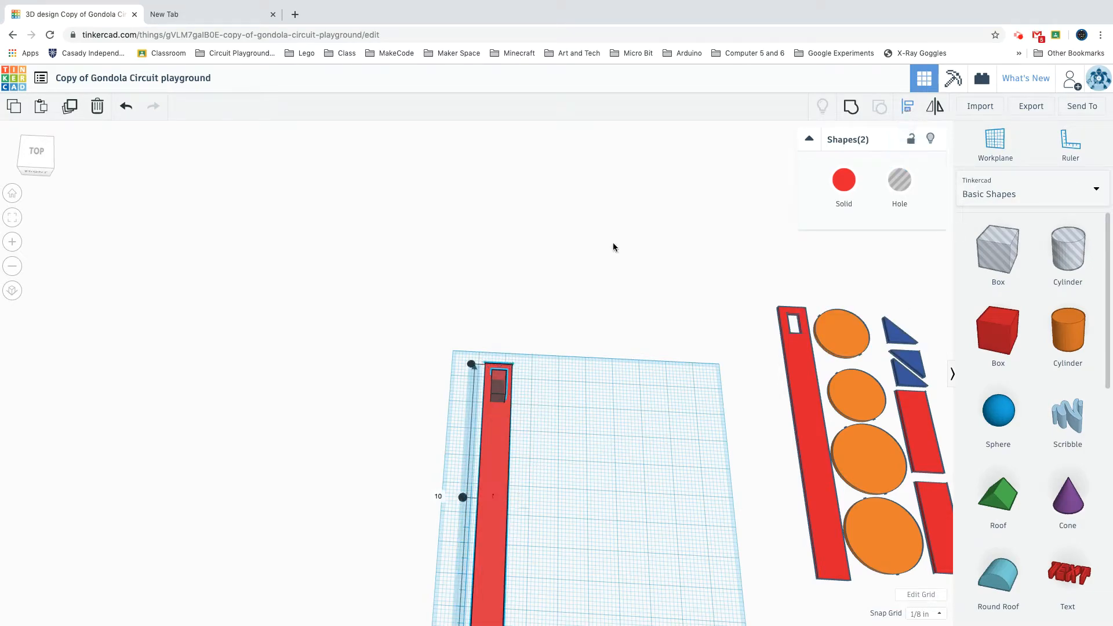
scroll(538, 494, down, 4)
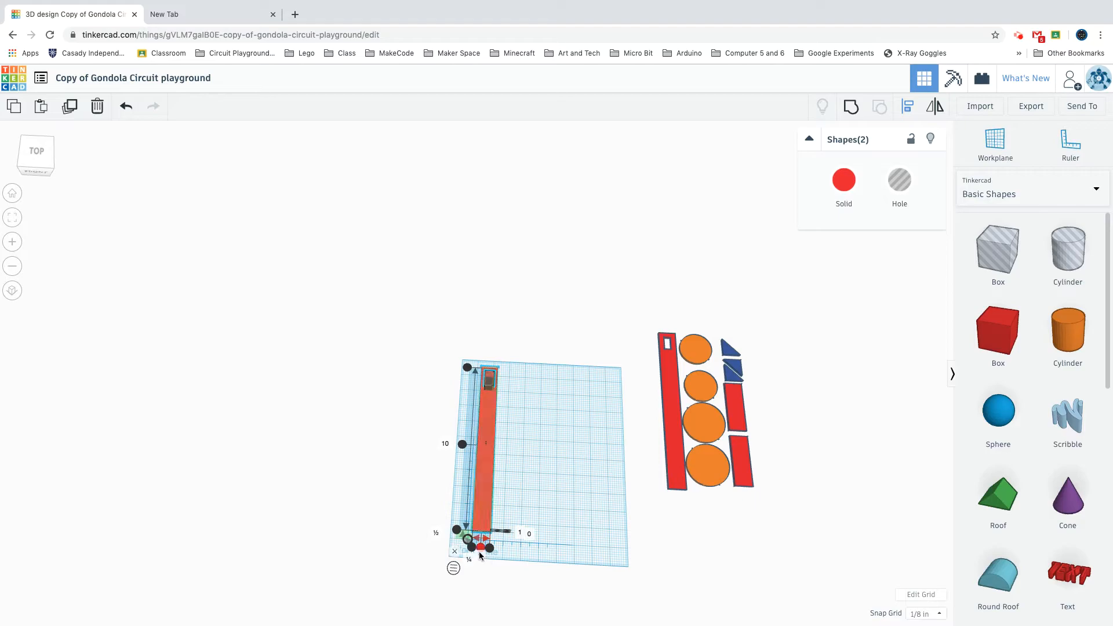
click(479, 549)
click(550, 403)
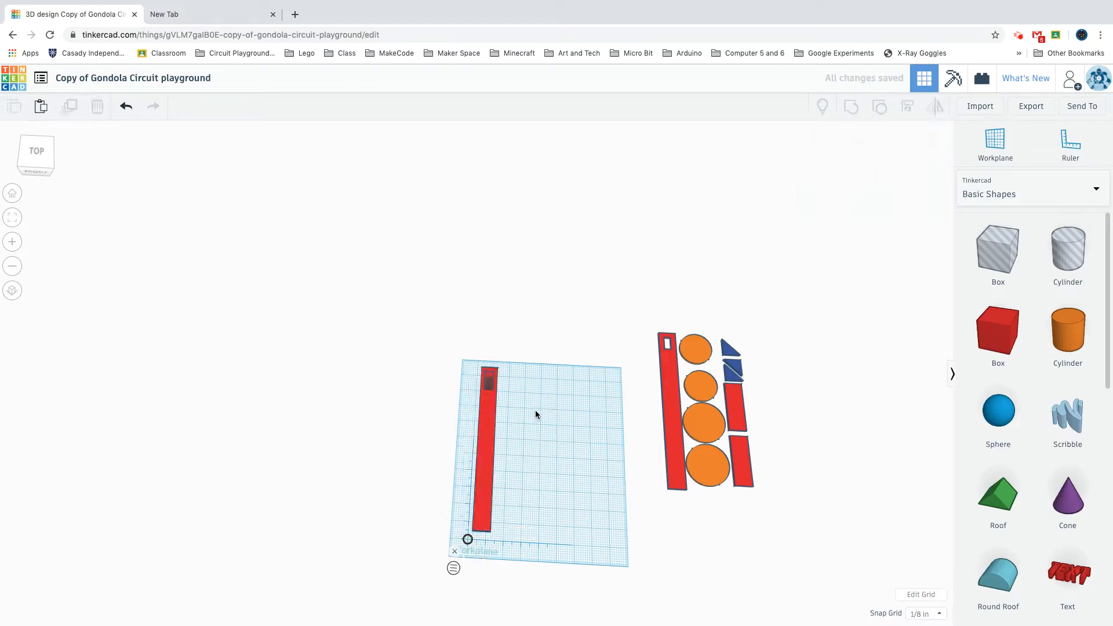
scroll(579, 408, up, 3)
scroll(579, 408, up, 4)
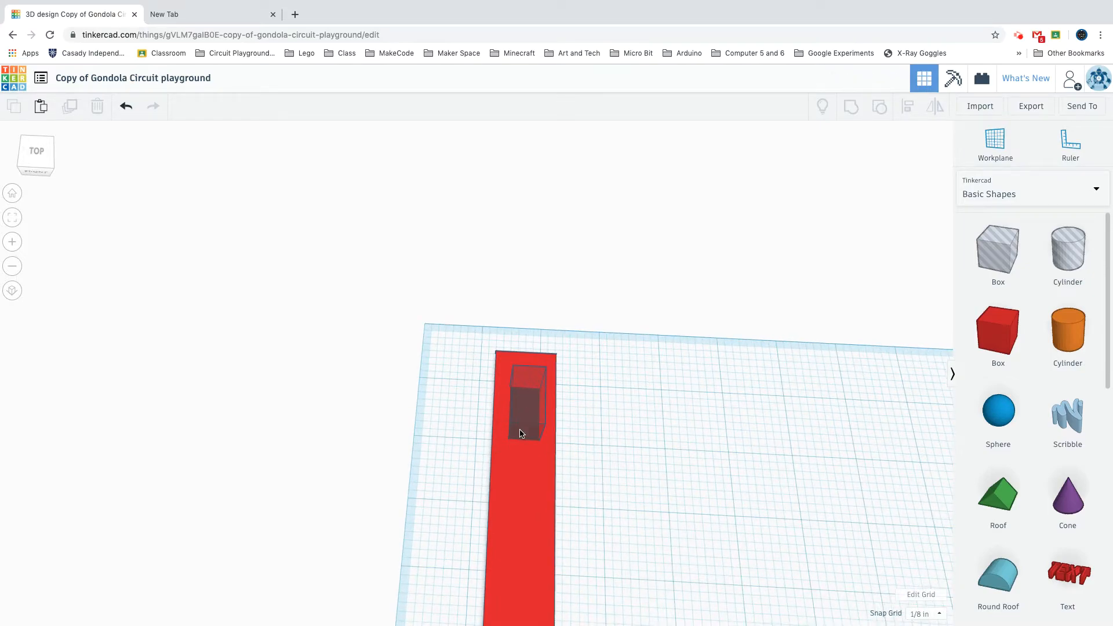
scroll(715, 475, down, 5)
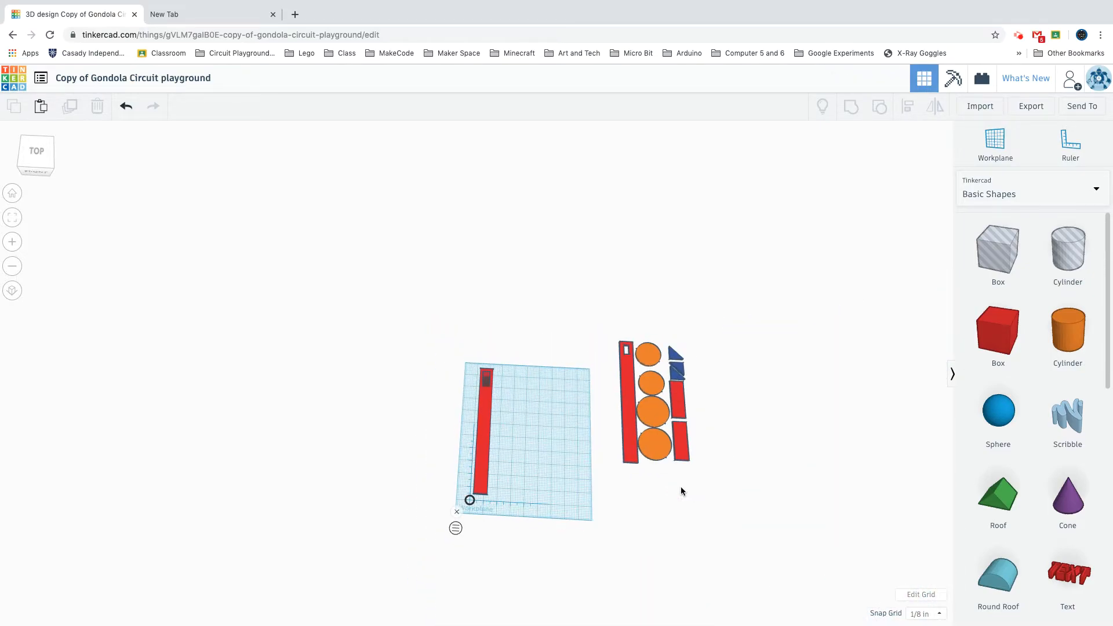
- Group the red strip with the hole box to cut the rectangular opening through its far end
drag(467, 360, 499, 430)
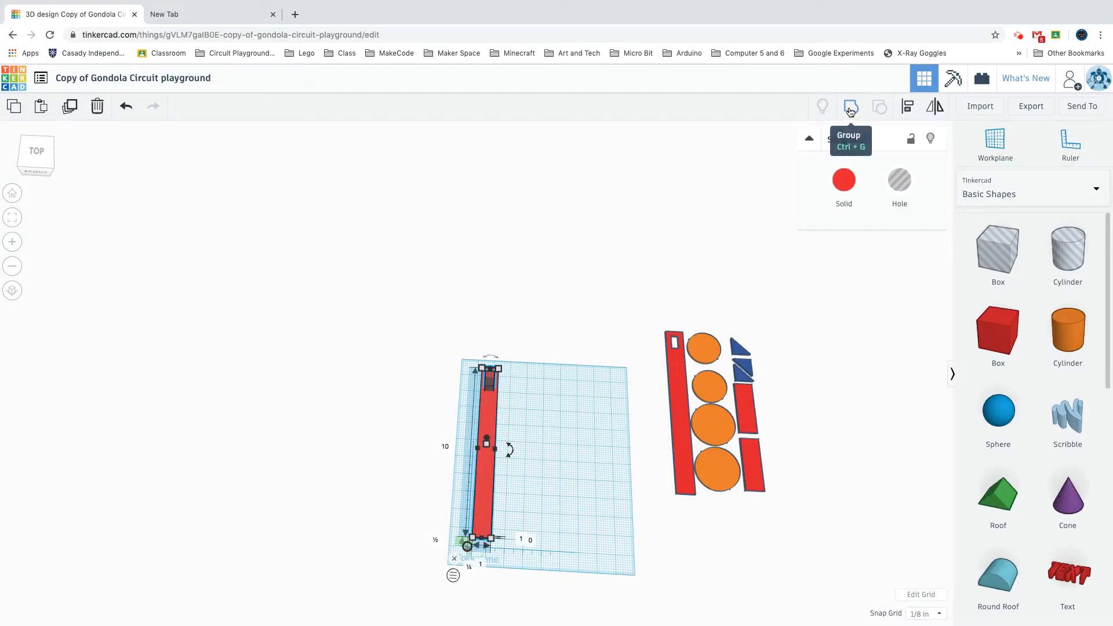
click(850, 108)
click(527, 409)
- Duplicate the slotted strip and shift the copy sideways beside the original, to 1 1/2 inches from the ruler origin
click(488, 417)
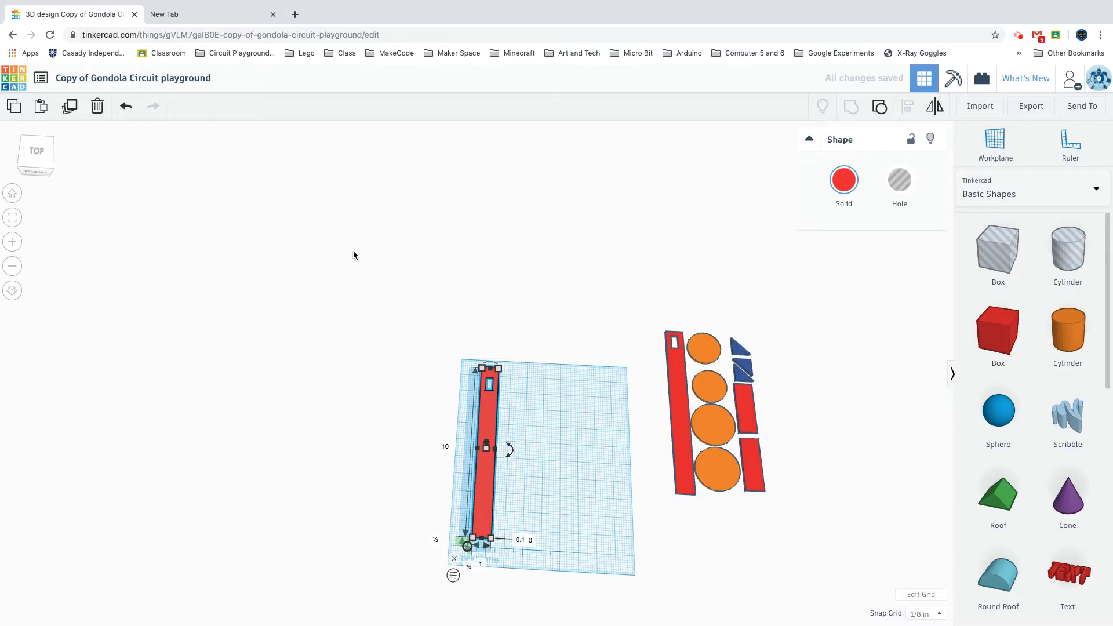
click(70, 112)
key(Right)
key(Right)
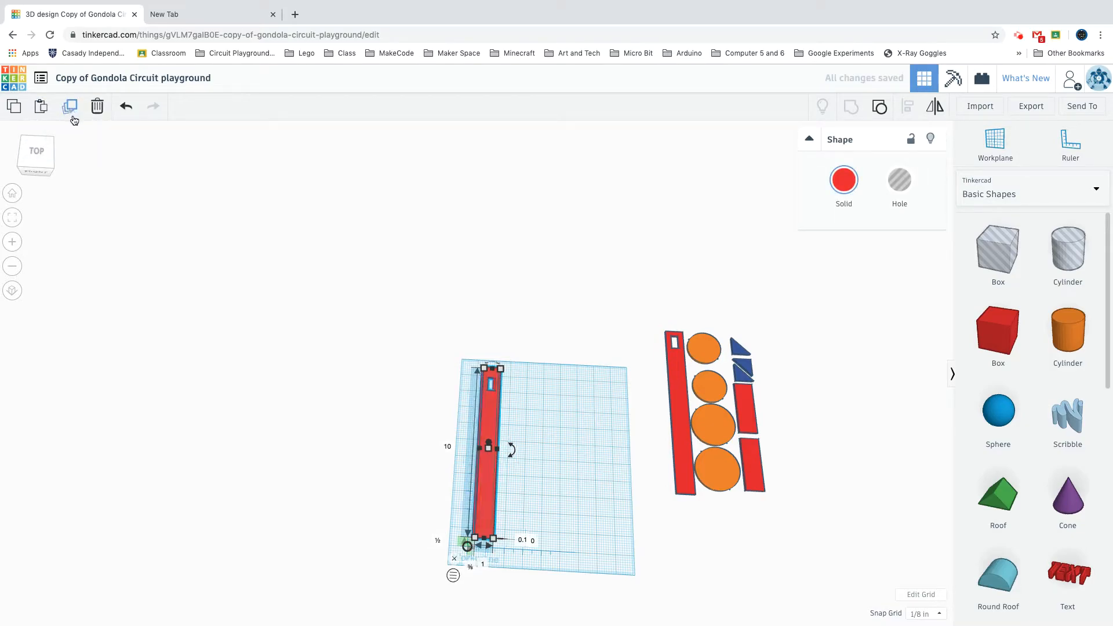
key(Right)
key(Right)
key(Right)
key(Right)
key(Right)
key(Right)
key(Right)
key(Right)
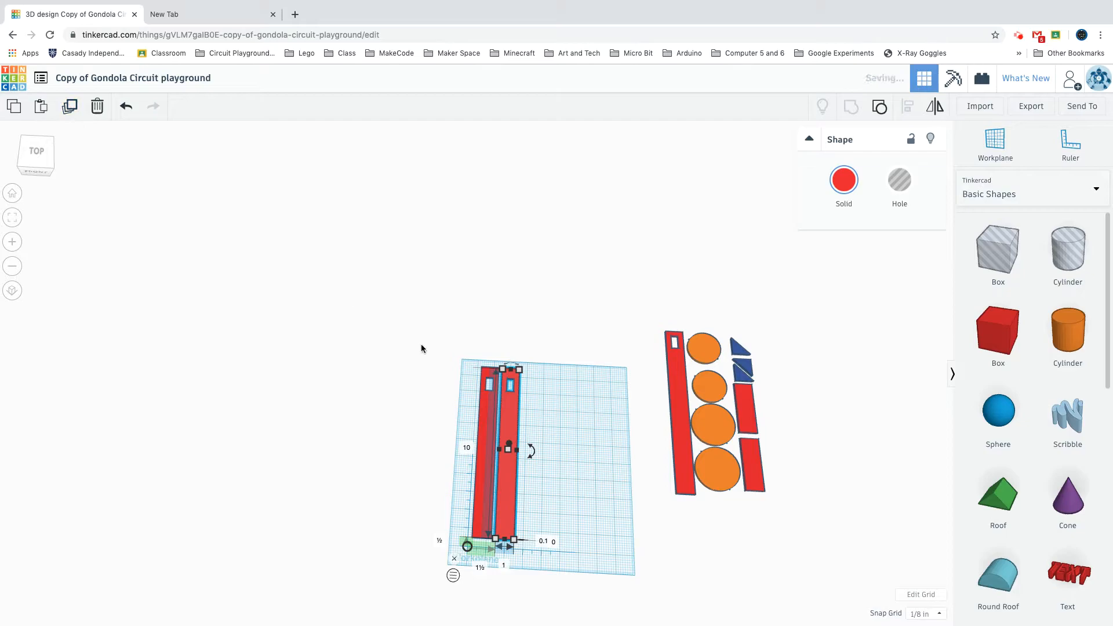
click(582, 417)
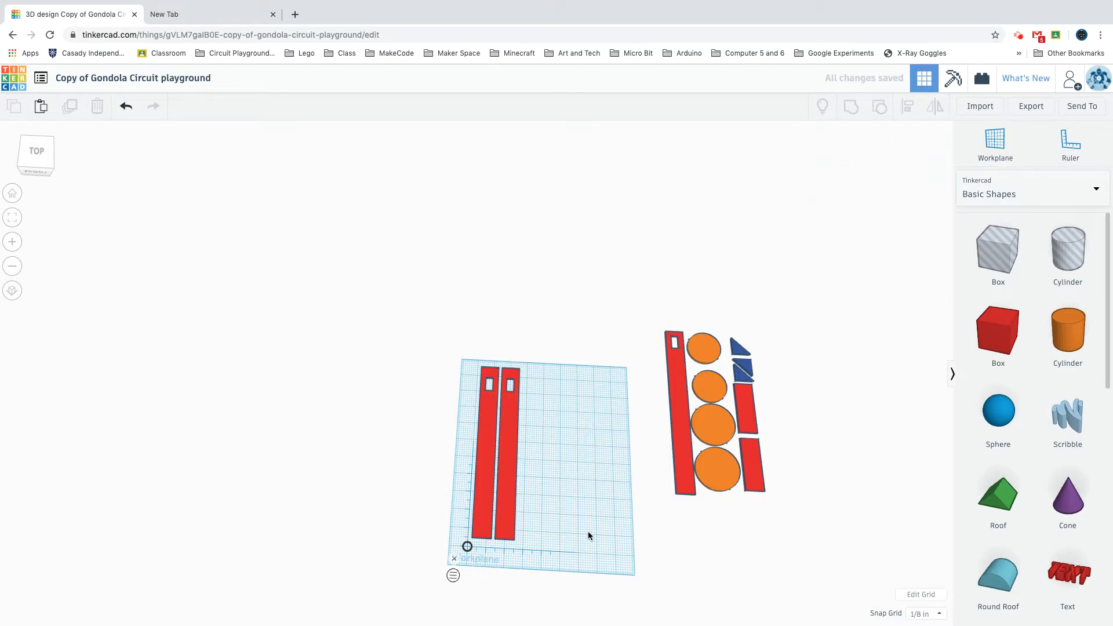
- Add a solid cylinder to the workplane beside the two strips and set its sides to 64
scroll(588, 532, up, 2)
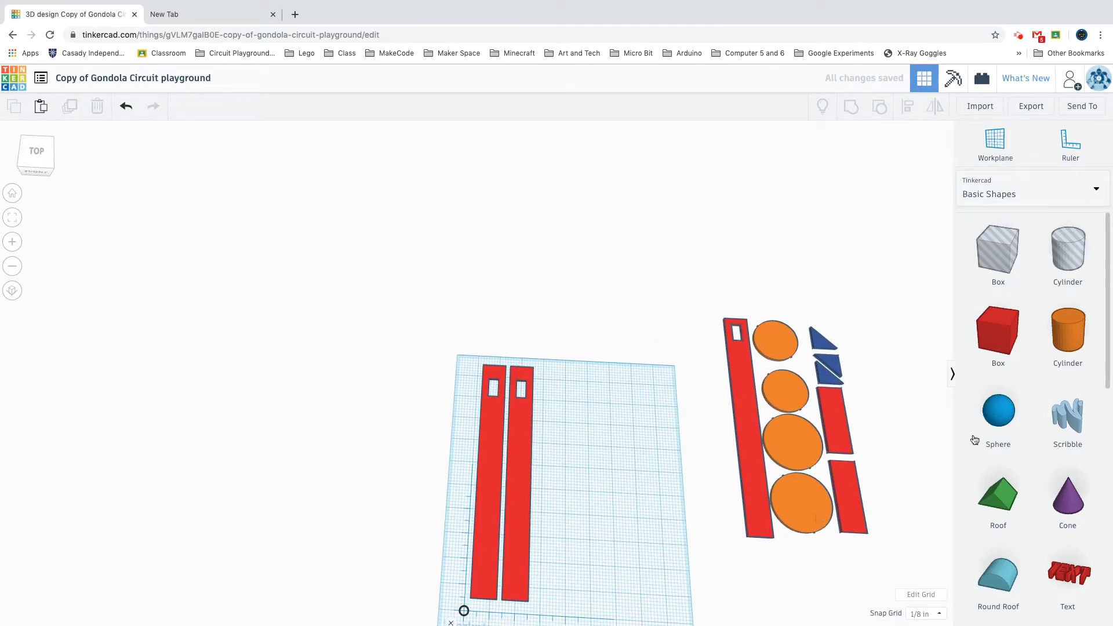
drag(1046, 348, 591, 442)
right_drag(628, 487, 623, 424)
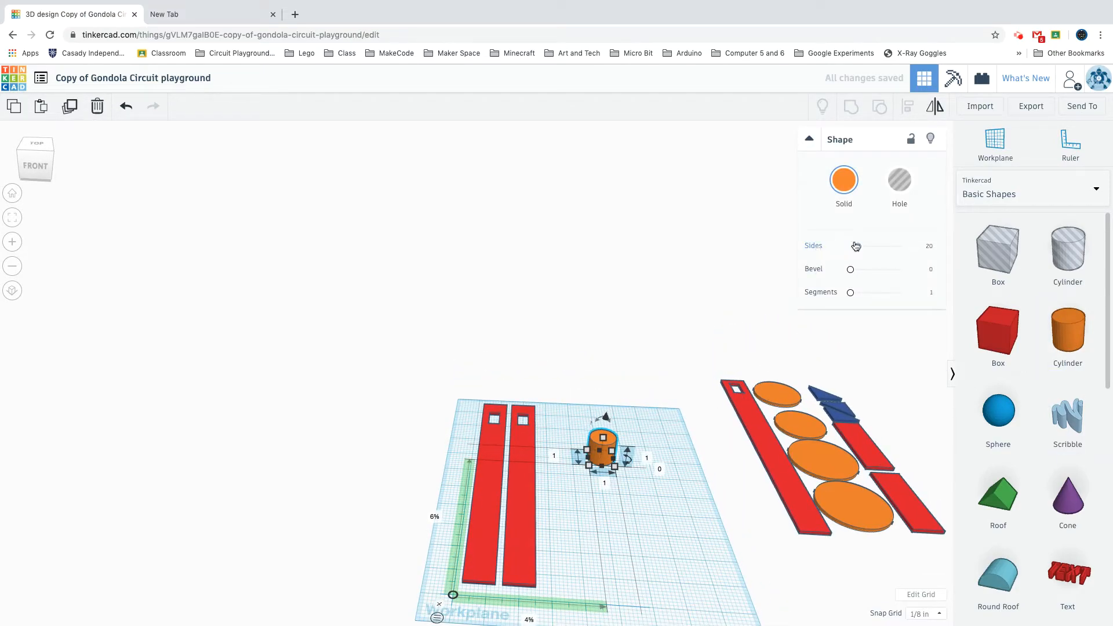
drag(858, 247, 921, 247)
right_drag(674, 434, 676, 466)
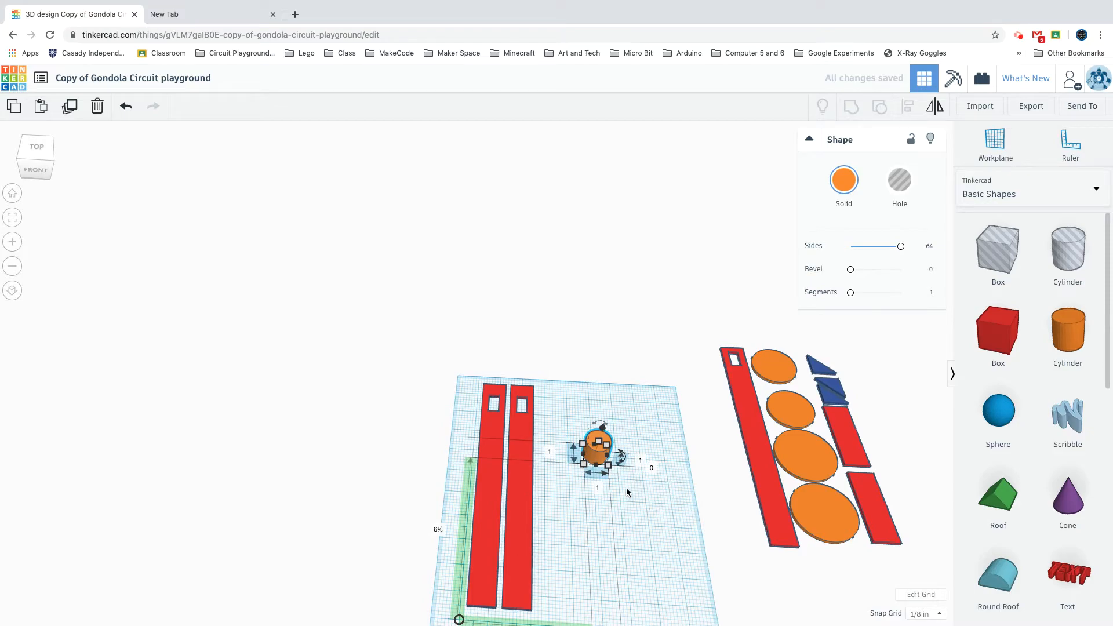
right_drag(646, 537, 659, 537)
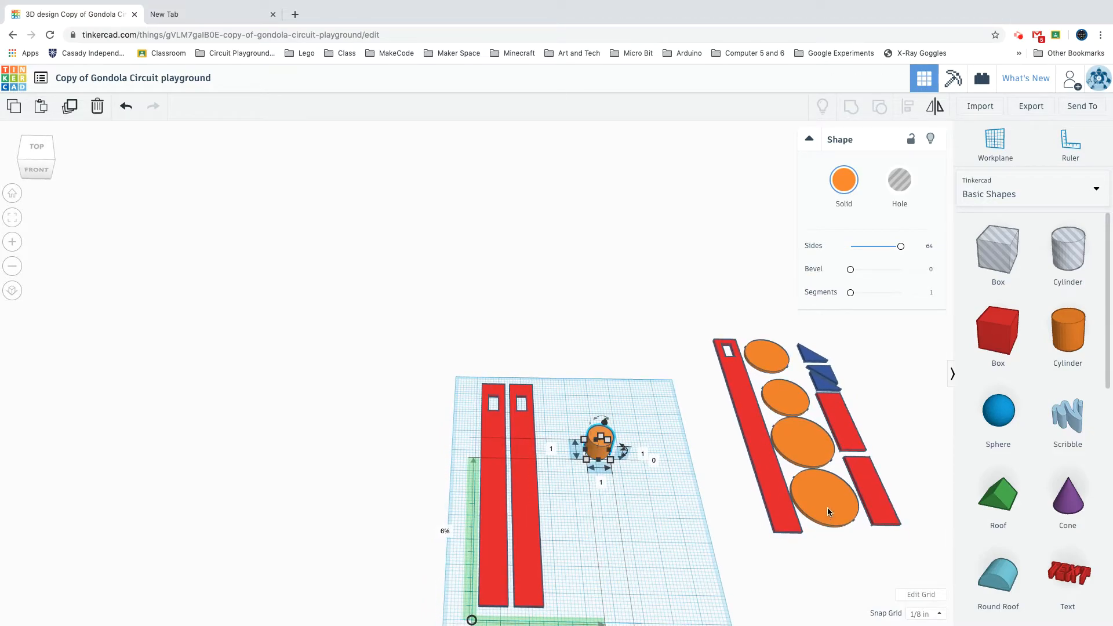
- Set the new cylinder's height to 0.1 inch
click(642, 457)
key(BackSpace)
text(.1)
key(Return)
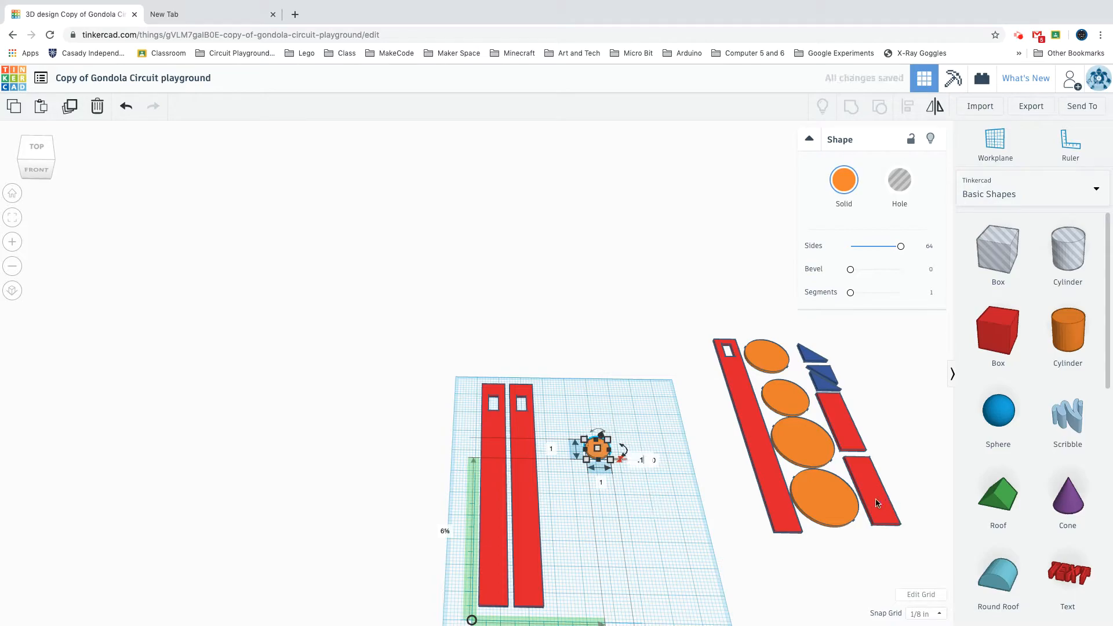
- Check the dimensions of two orange discs and move the nearest short red rectangle onto the workplane beside the slotted strips
click(827, 506)
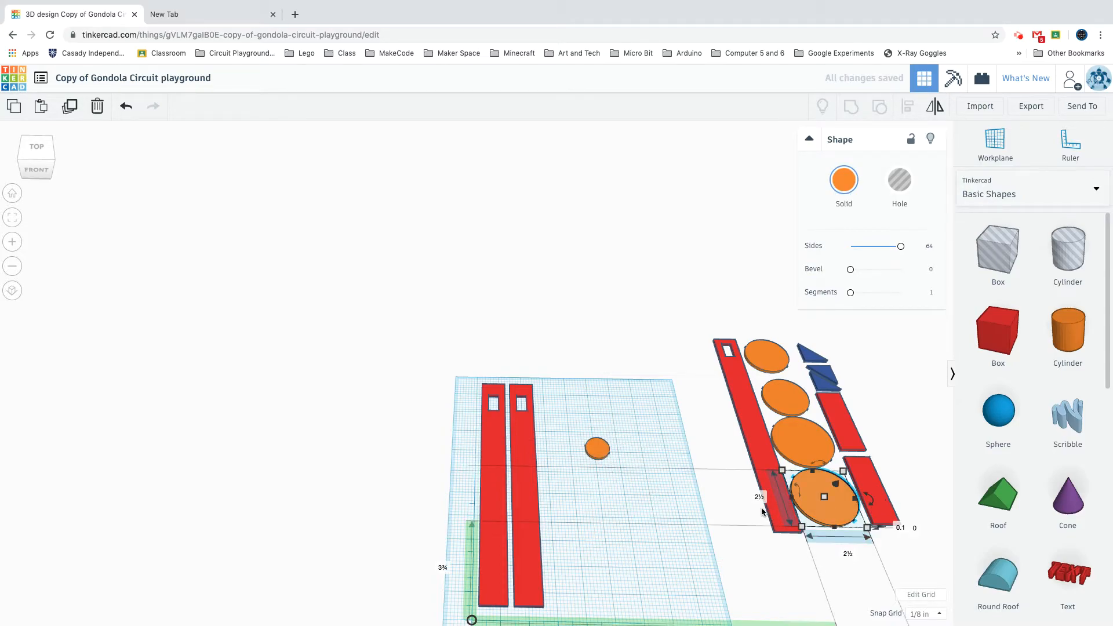
click(781, 399)
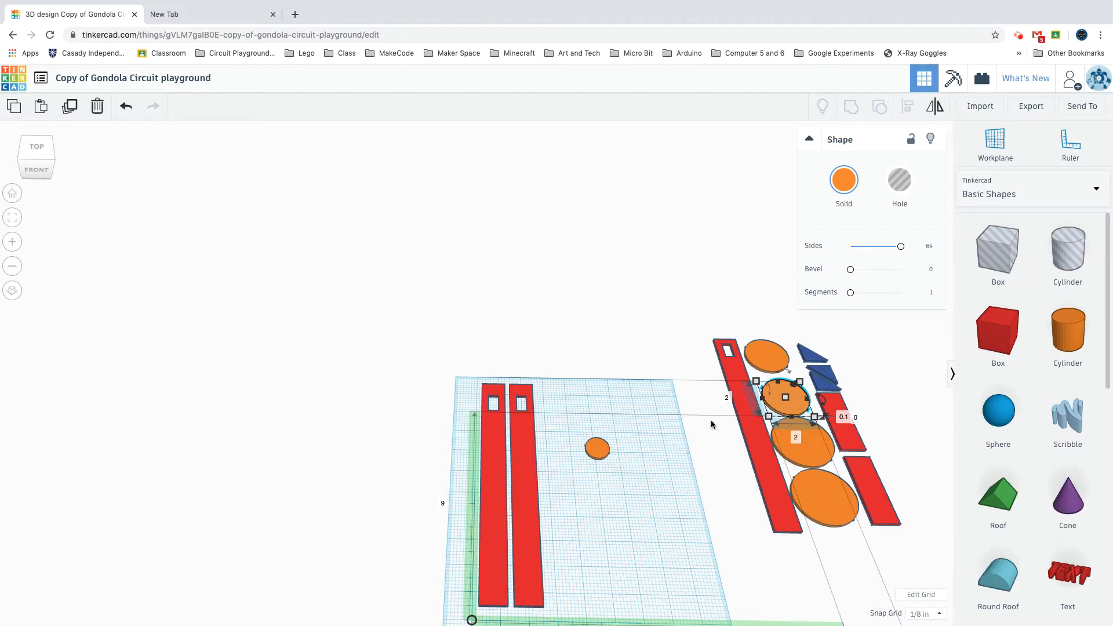
click(681, 448)
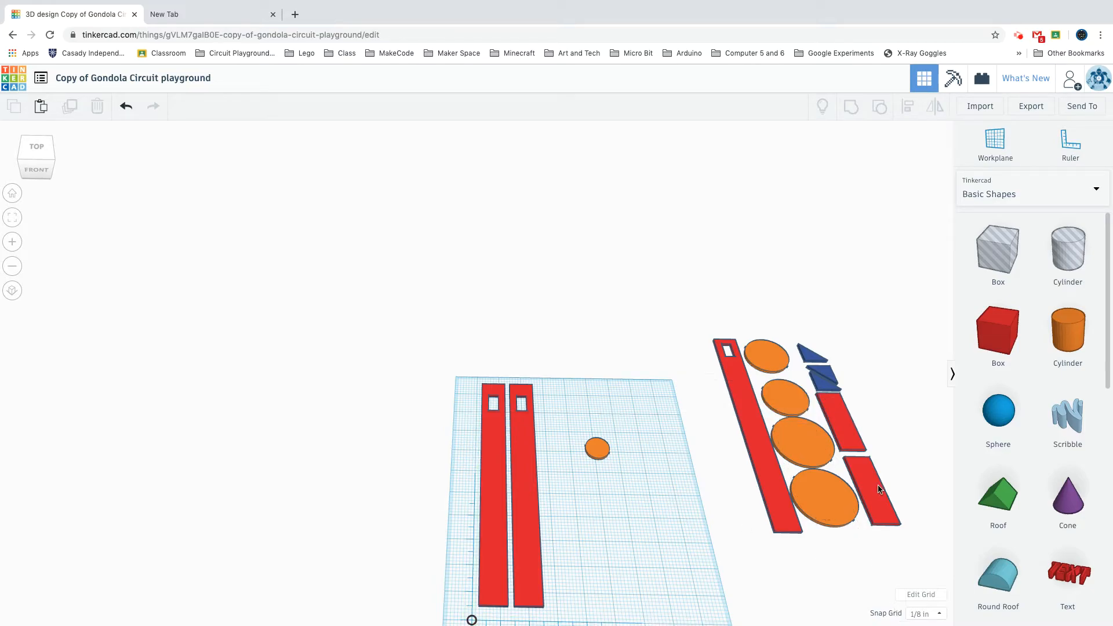
drag(872, 492, 581, 524)
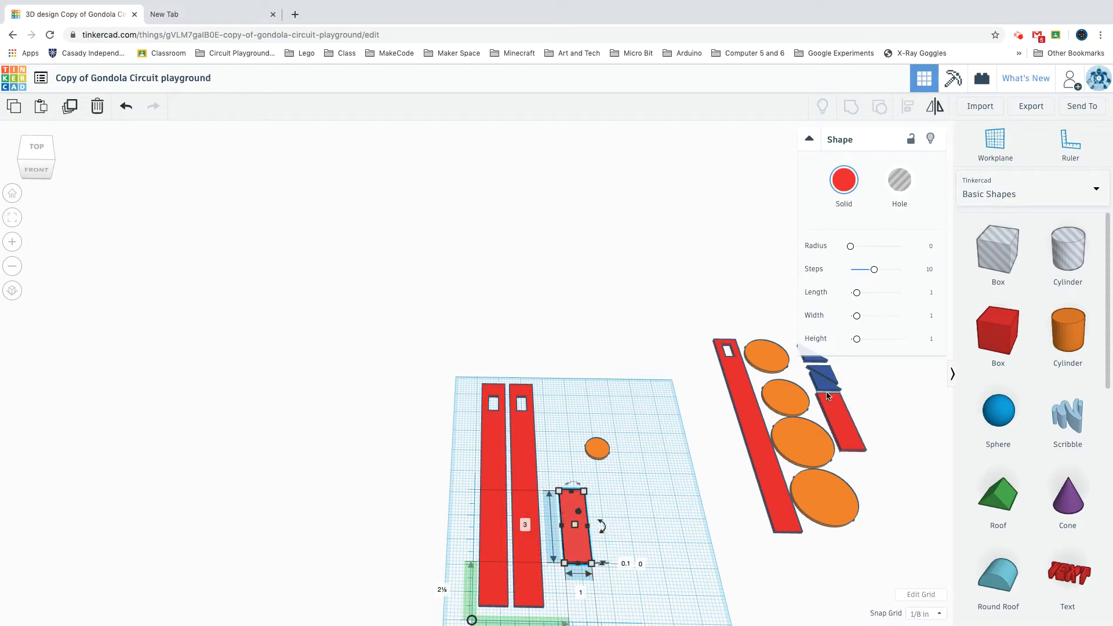
- Move one flat blue triangle onto the workplane and add a new wedge beside the short red rectangle
drag(828, 387, 574, 436)
scroll(1049, 458, down, 2)
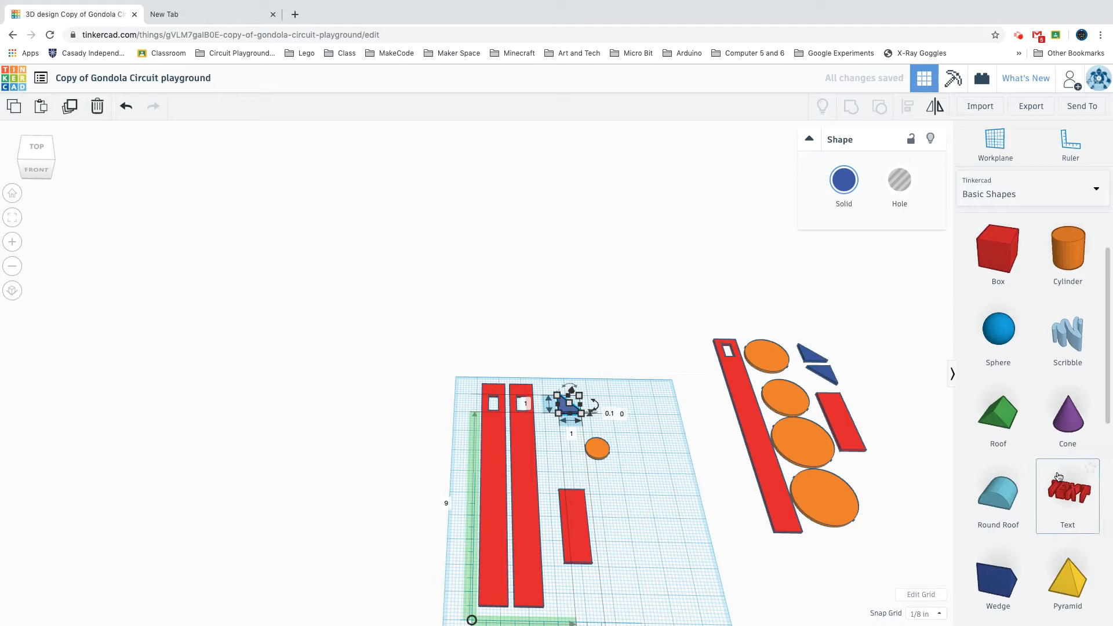
drag(998, 576, 636, 514)
middle_drag(707, 580, 582, 483)
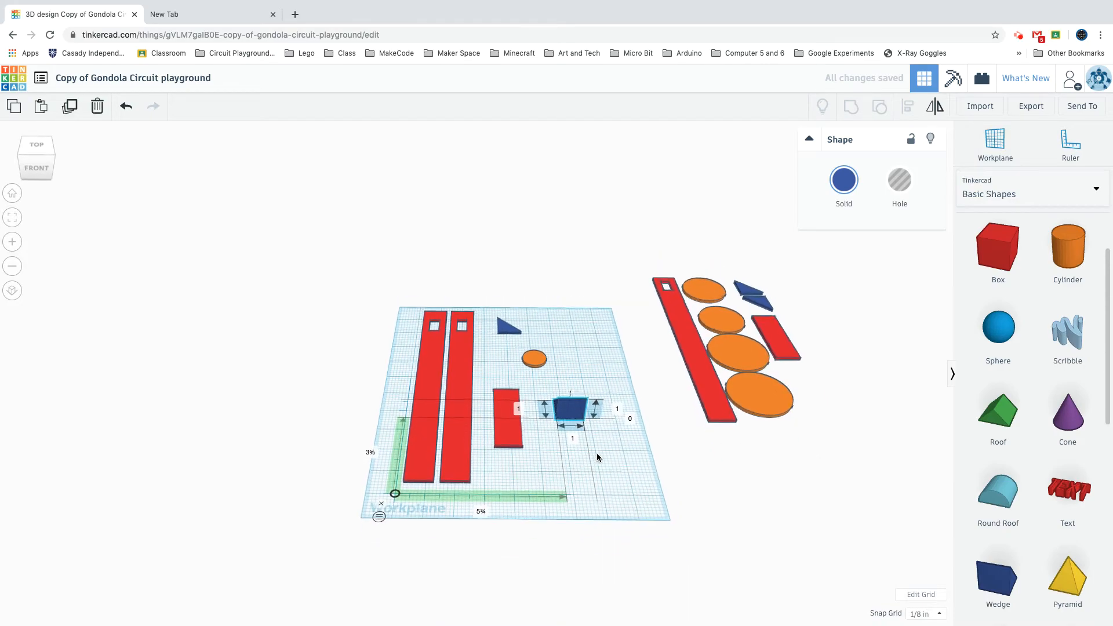
scroll(655, 464, up, 4)
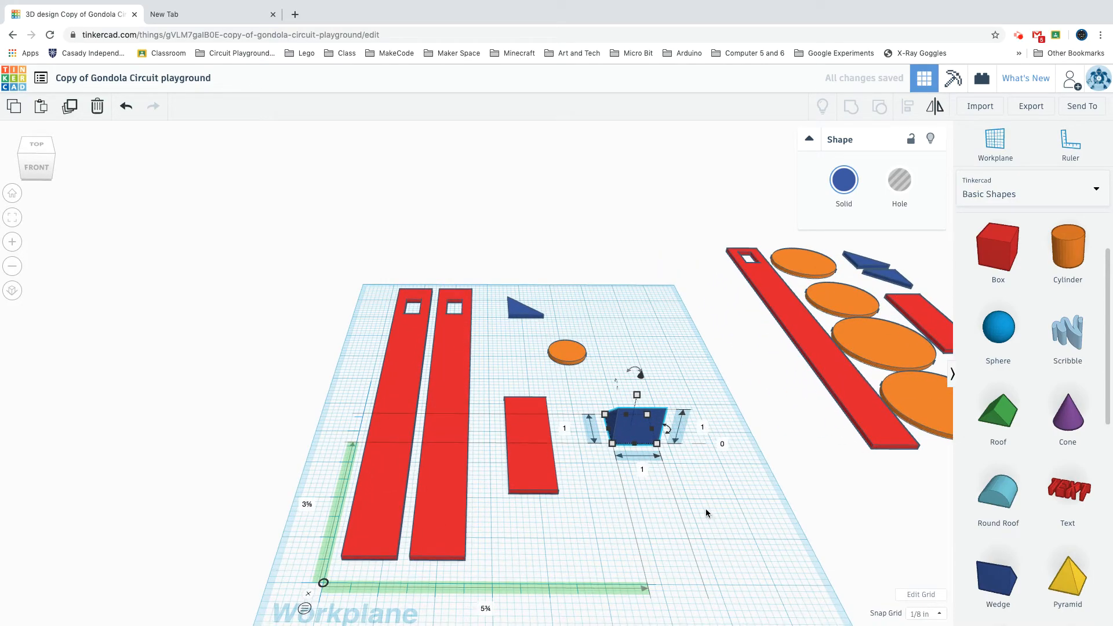
- Rotate the new wedge by -90° so that its triangular side faces up
mouse_move(633, 371)
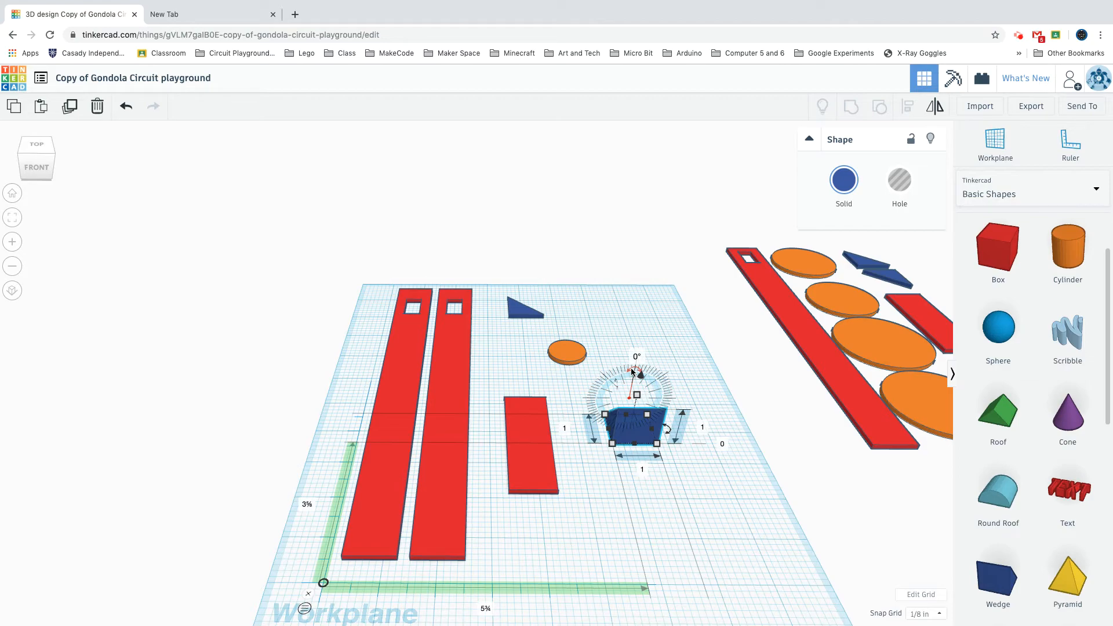
drag(635, 368, 601, 399)
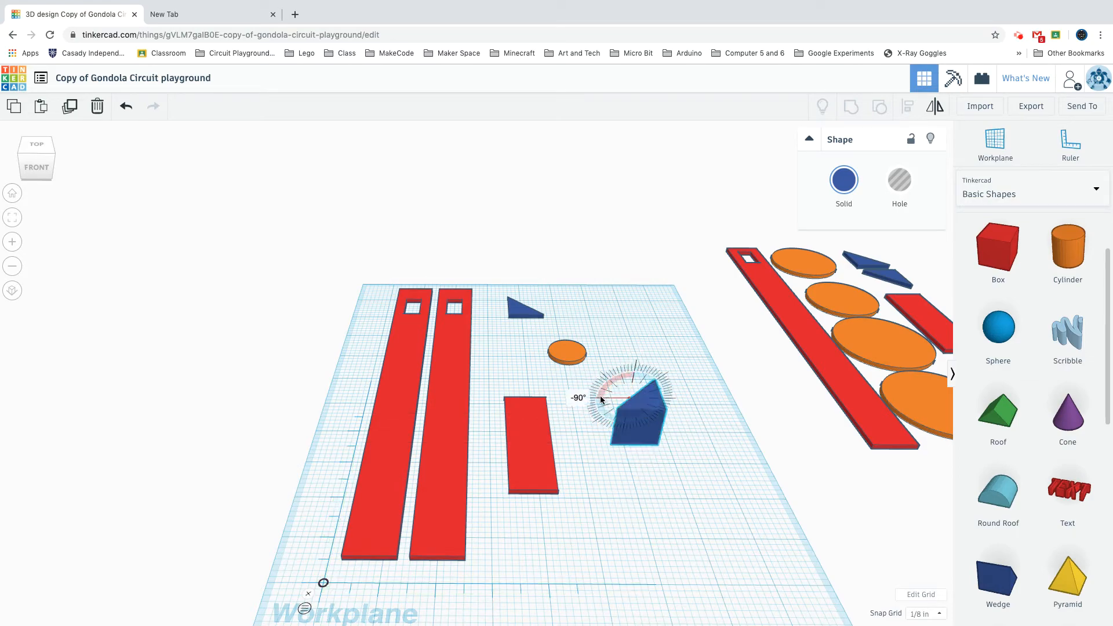
click(737, 531)
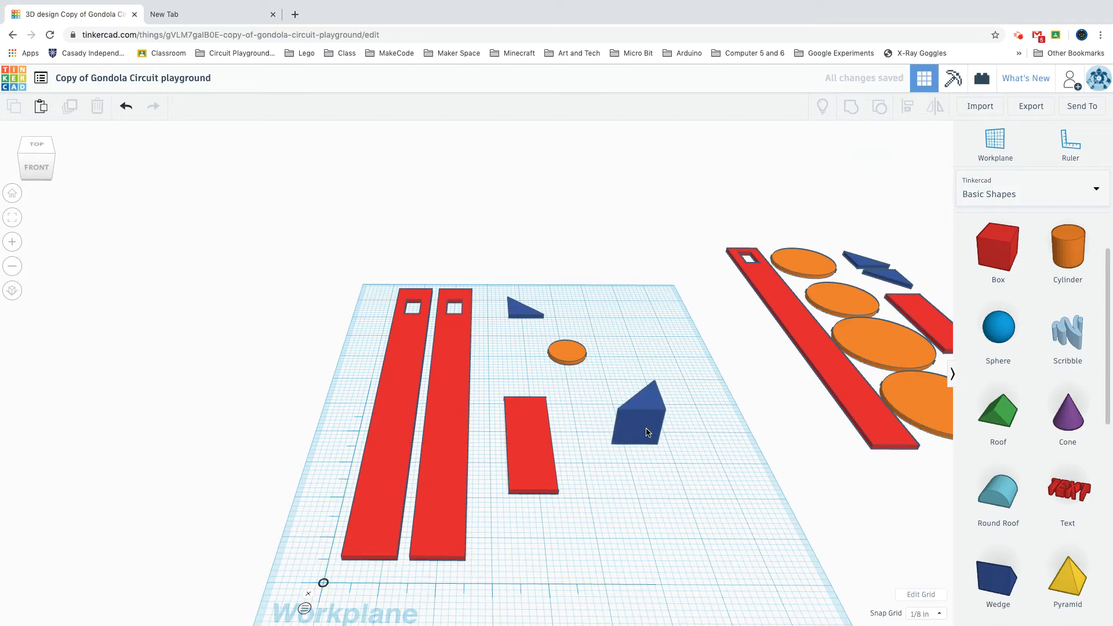
- Set the rotated wedge's height to 0.1 inch
right_drag(705, 451, 690, 493)
click(644, 455)
click(689, 467)
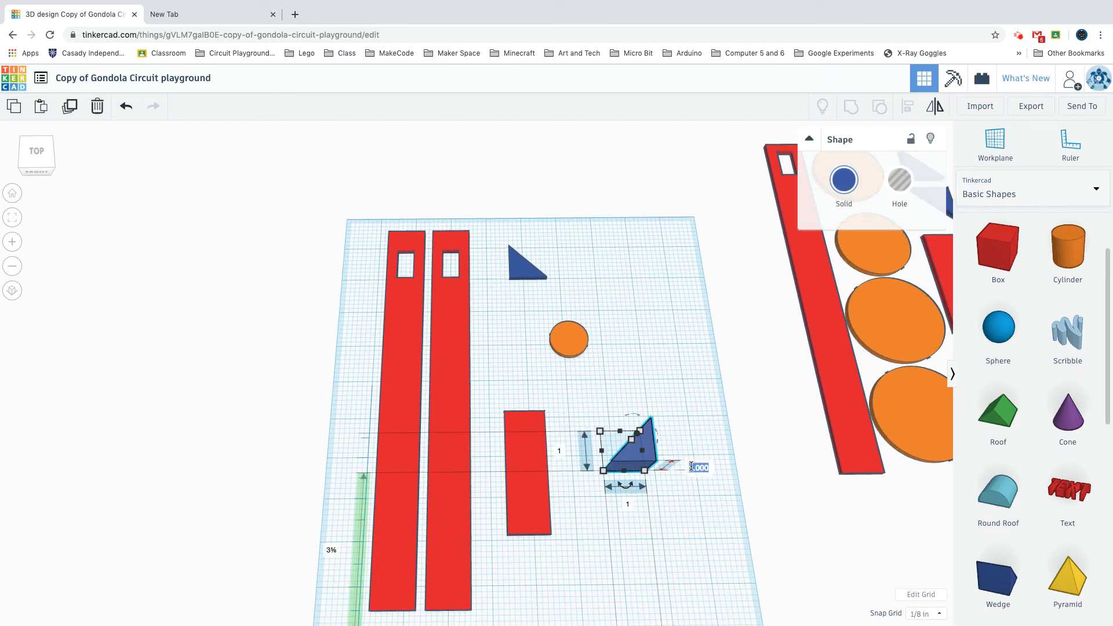
key(BackSpace)
key(Return)
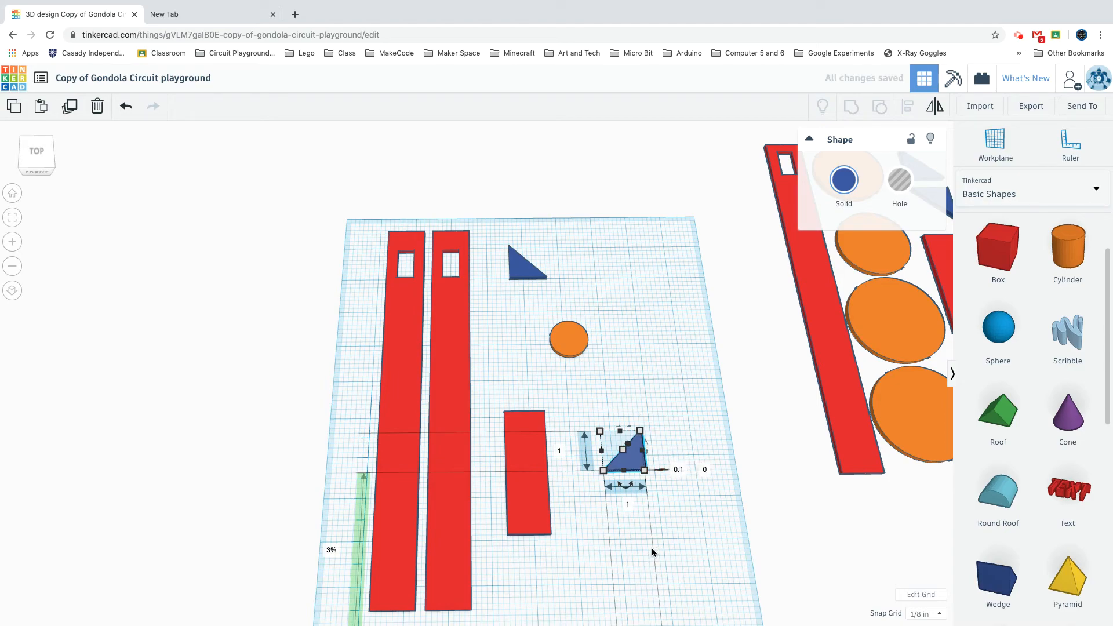
- Move the second slotted strip and the short red rectangle off the workplane to the matching parts beside it
scroll(809, 475, down, 5)
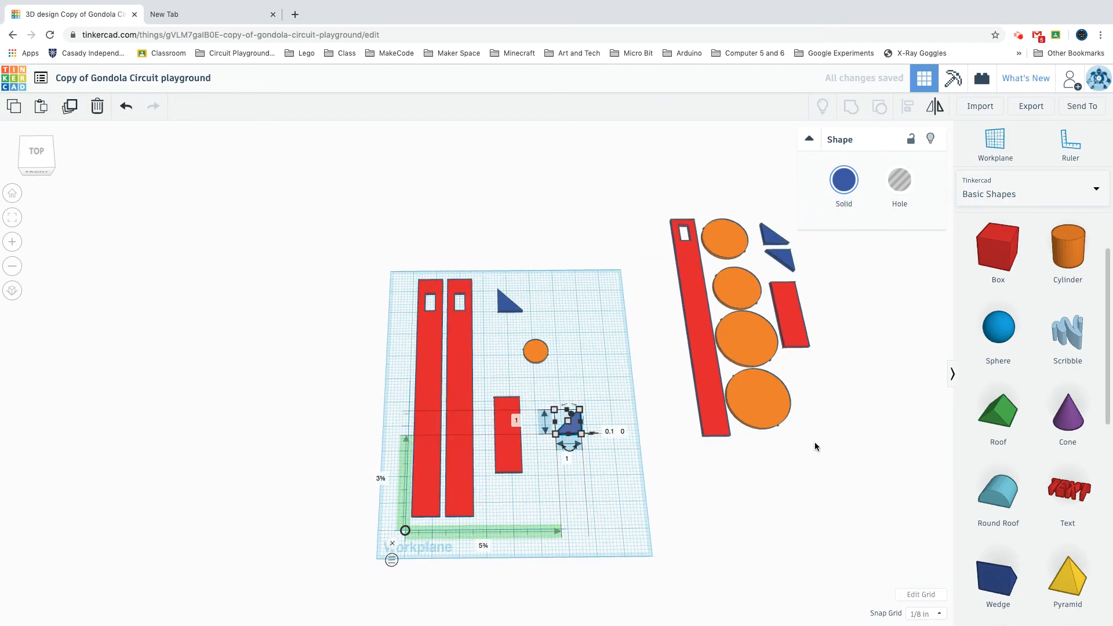
drag(463, 372, 638, 316)
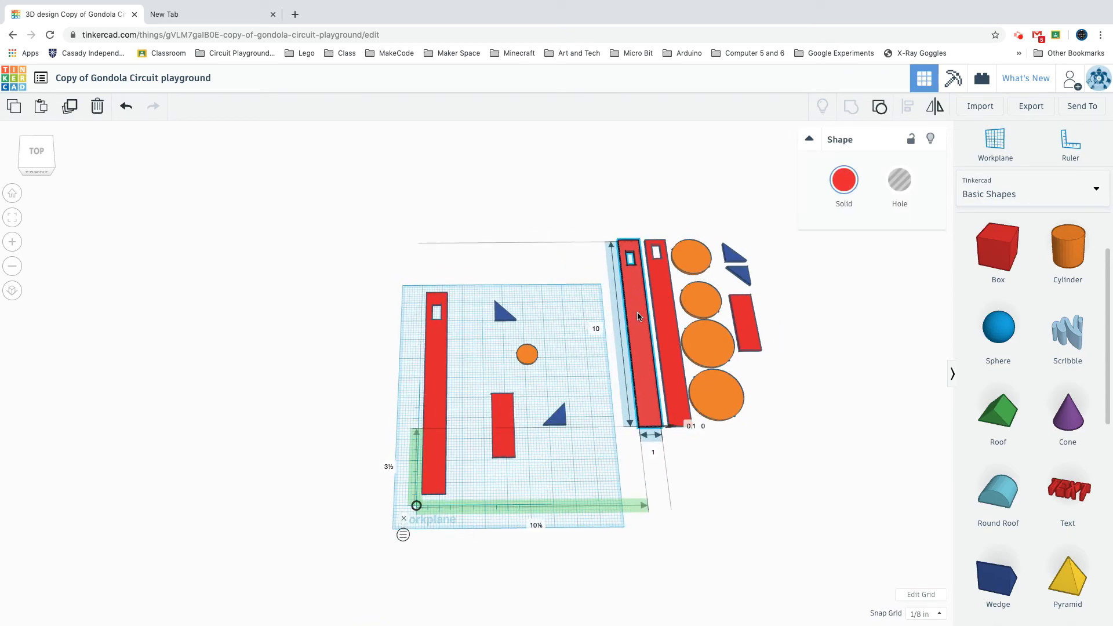
drag(504, 424, 762, 390)
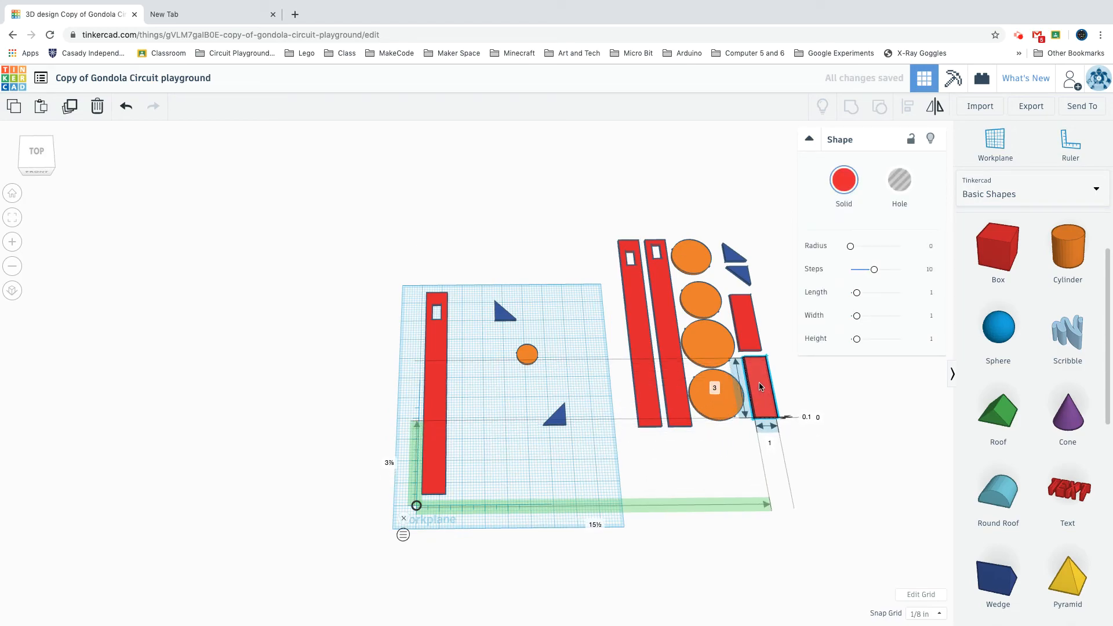
drag(760, 387, 759, 388)
- Shift the new flat wedge closer to the remaining slotted strip and return the other blue triangle to the parts group off the workplane
drag(560, 420, 487, 406)
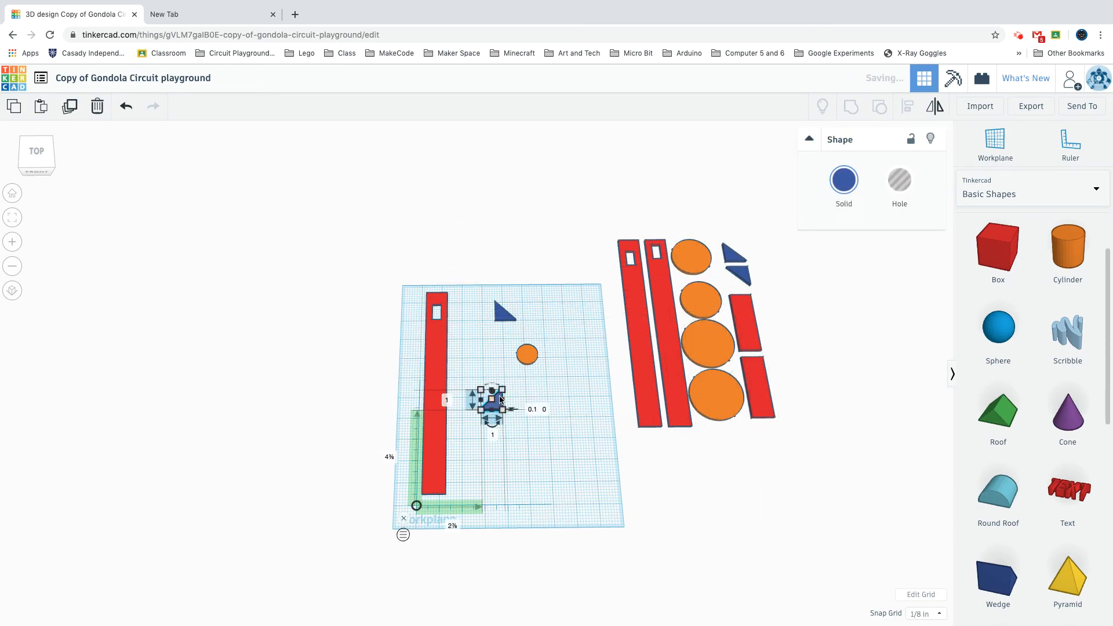
drag(500, 317, 734, 283)
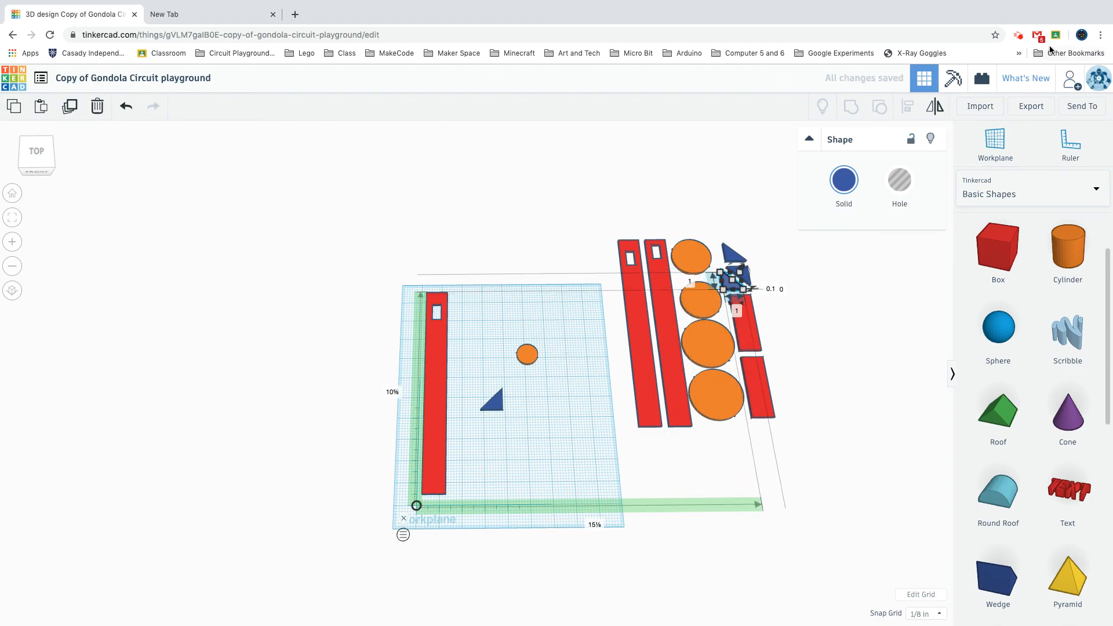
click(1018, 36)
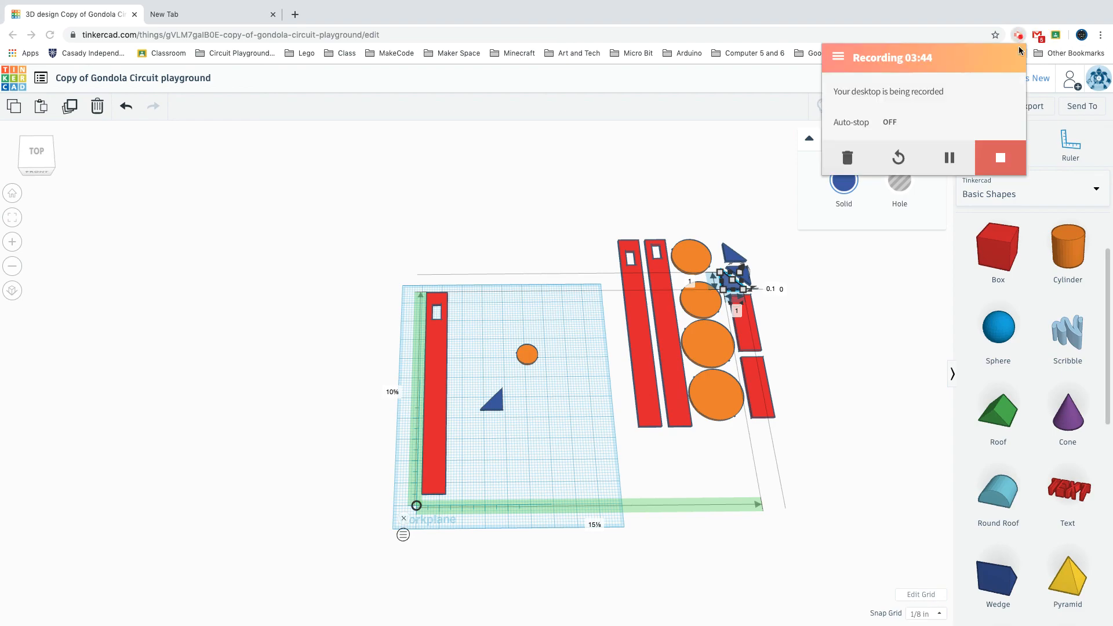